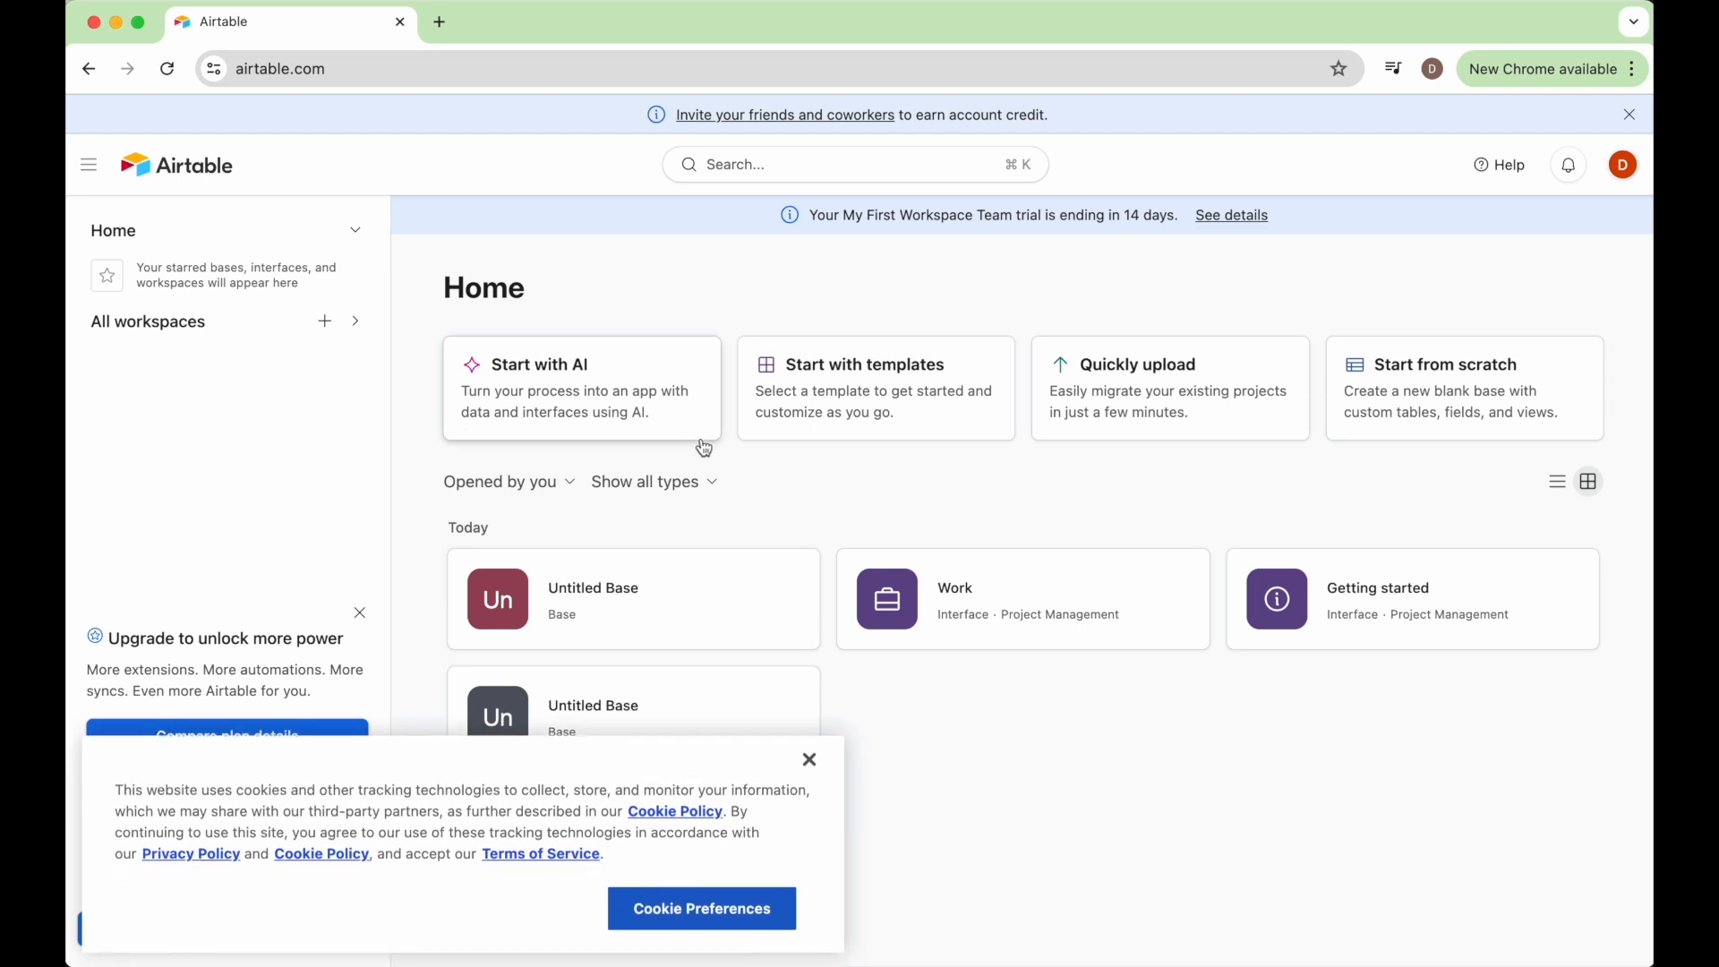
Dismiss the cookie notice and create a new workspace named "Workspace 1"
{"action": "left_click", "coordinate": [804, 766]}
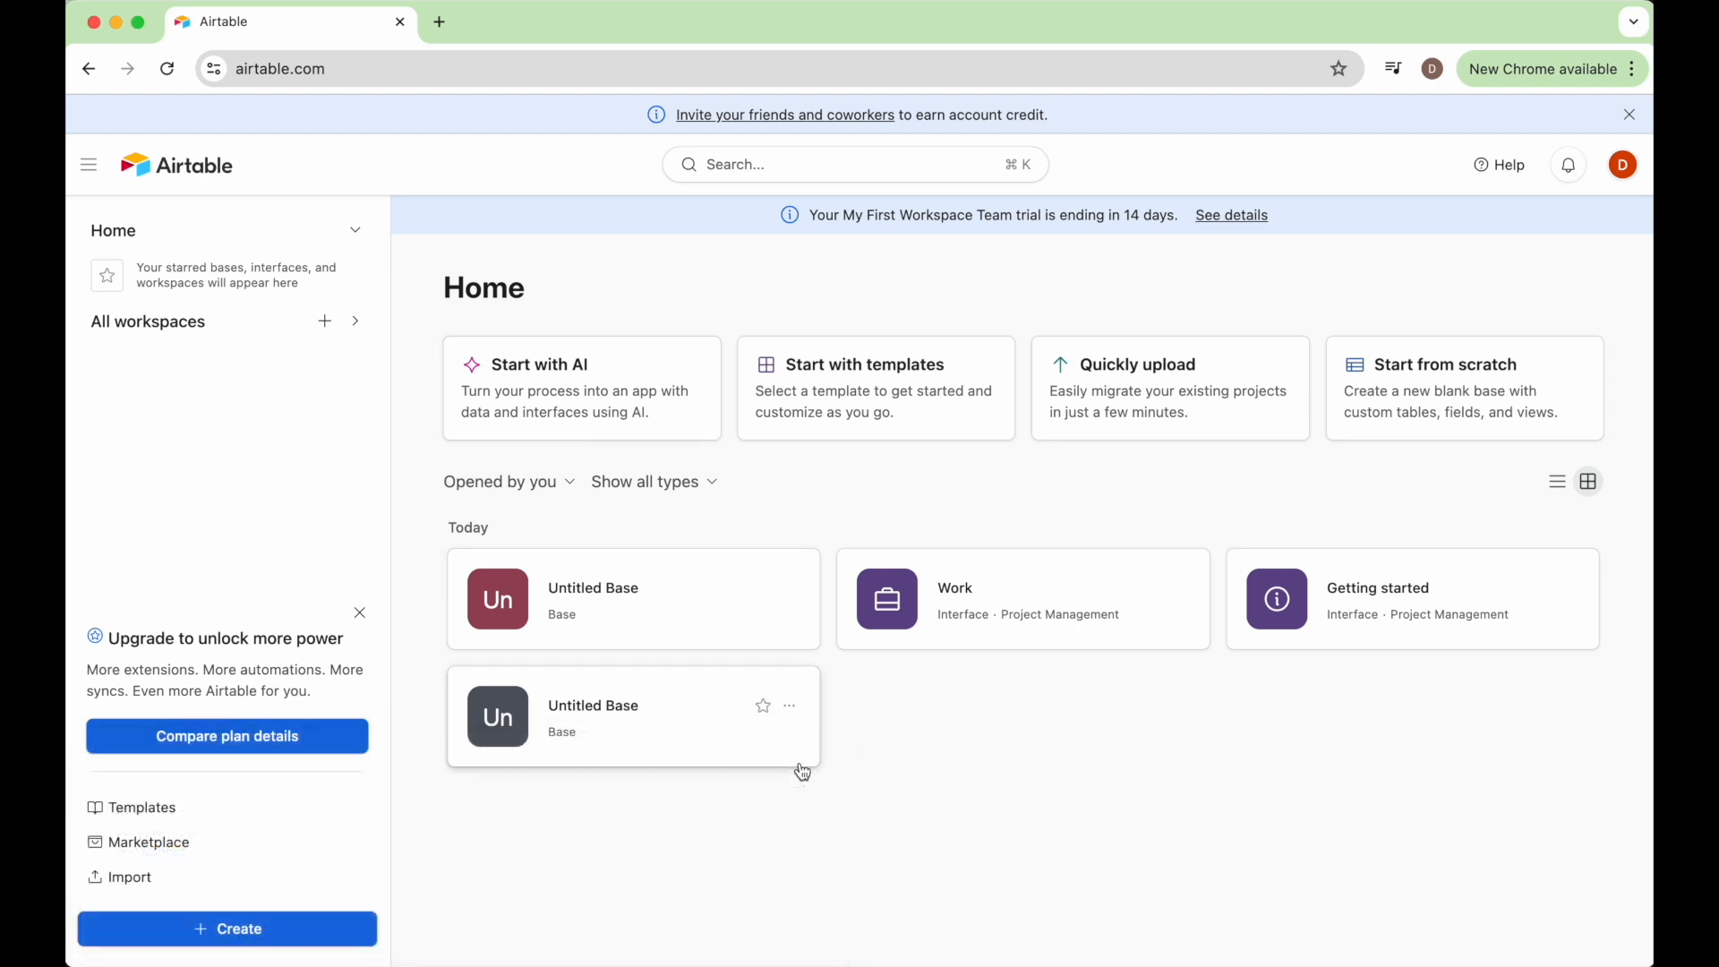
{"action": "left_click", "coordinate": [325, 321]}
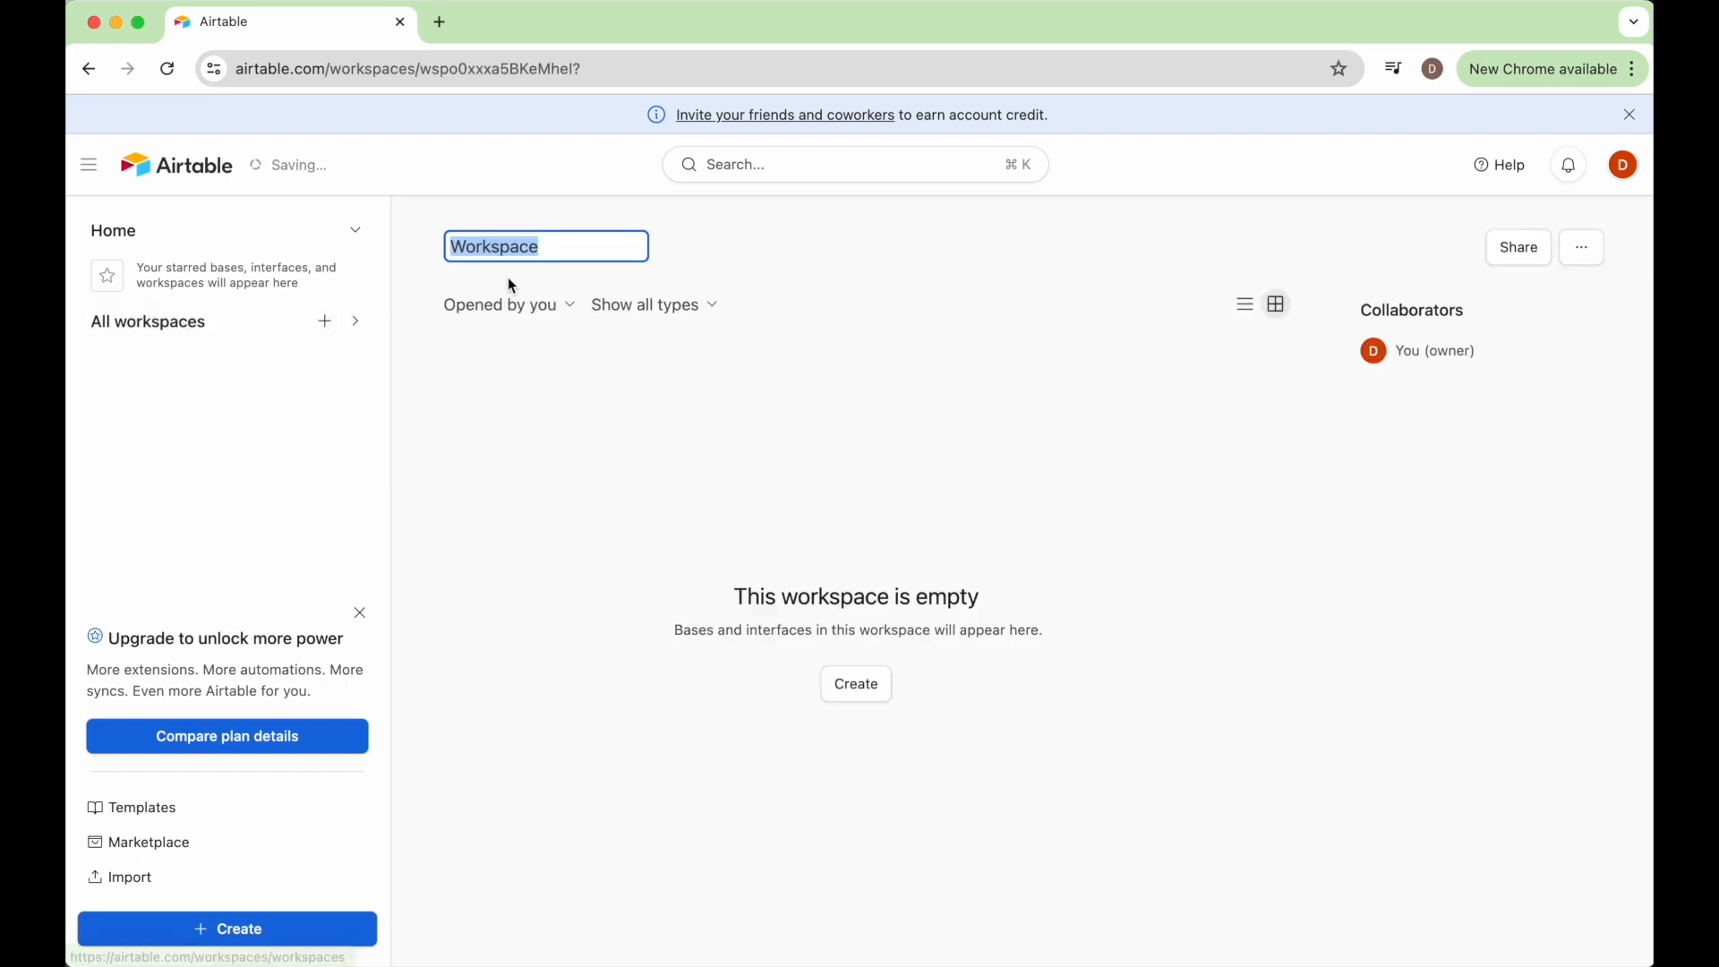
{"action": "left_click", "coordinate": [550, 248]}
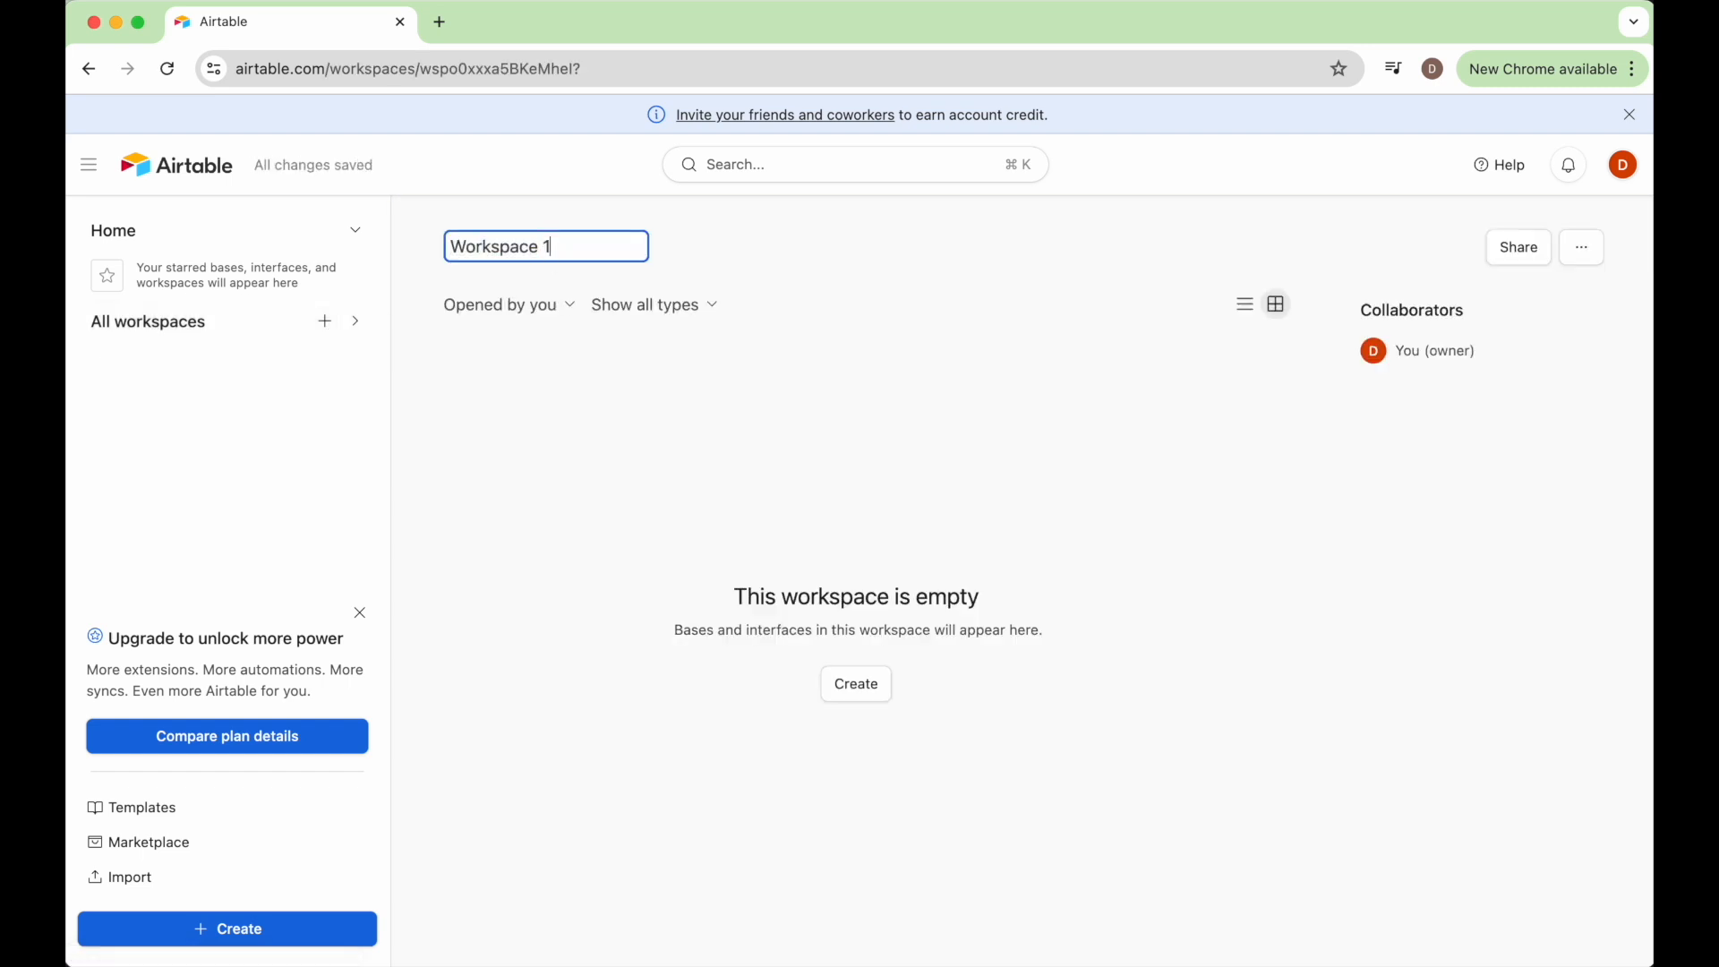
{"action": "key", "text": "Return"}
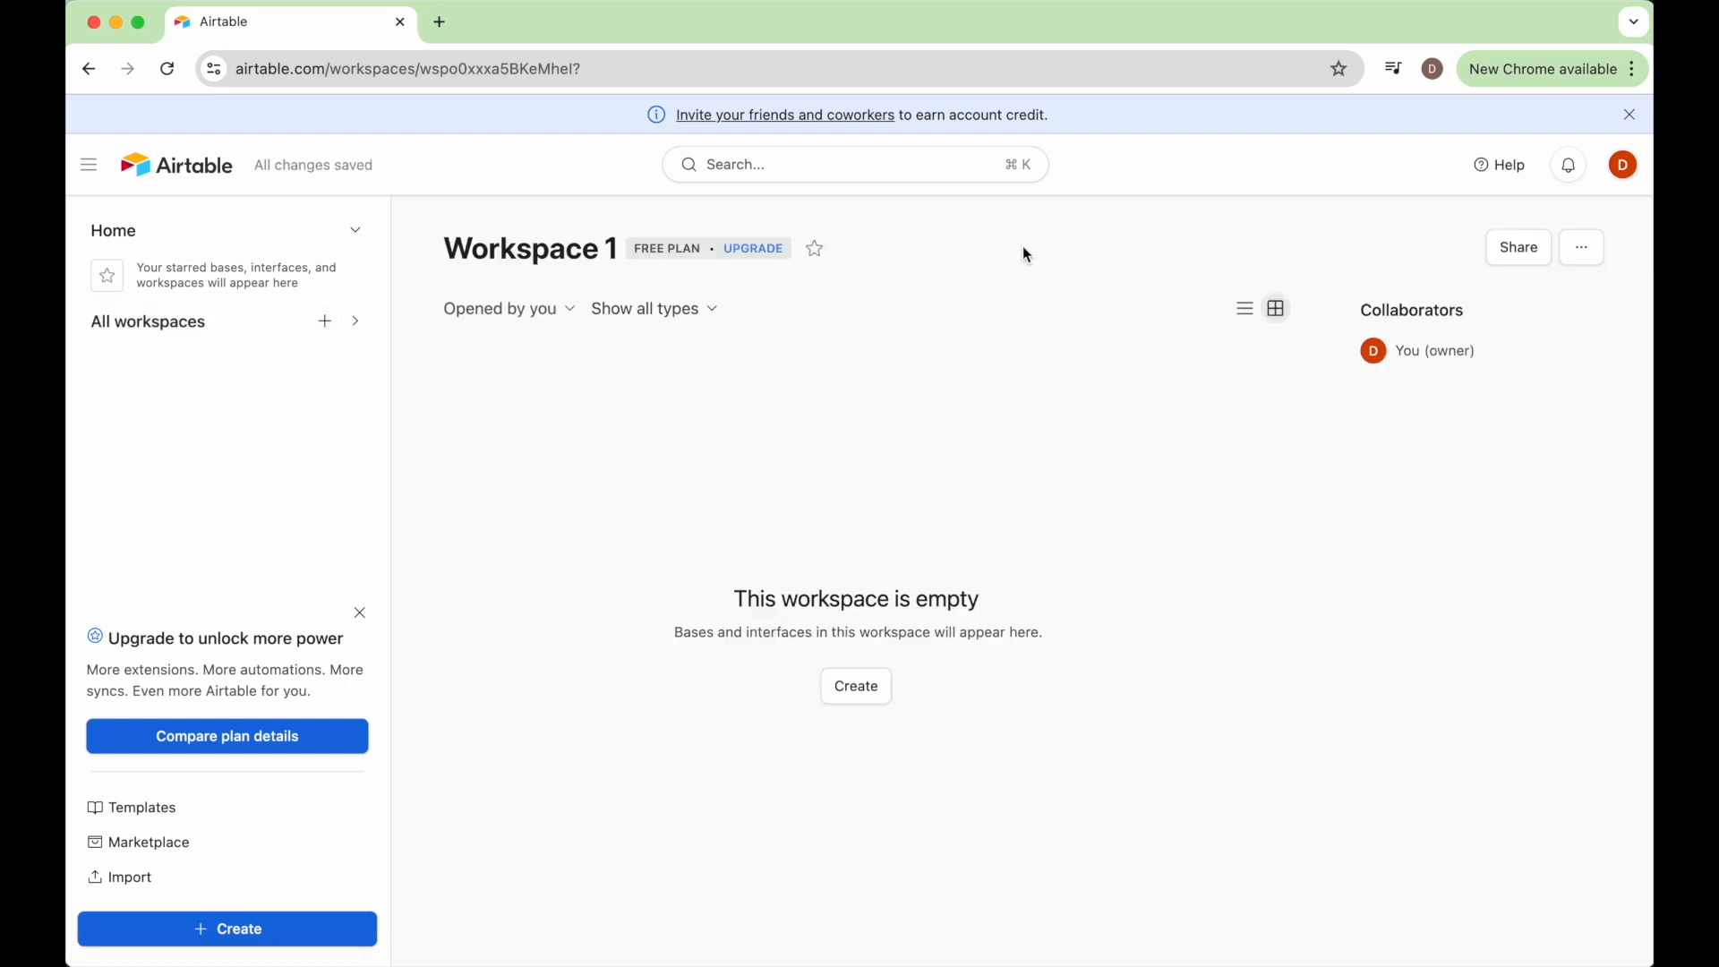
Review how to share Workspace 1, trying the Editor role for email invites and viewing the invite link option
{"action": "left_click", "coordinate": [1516, 245]}
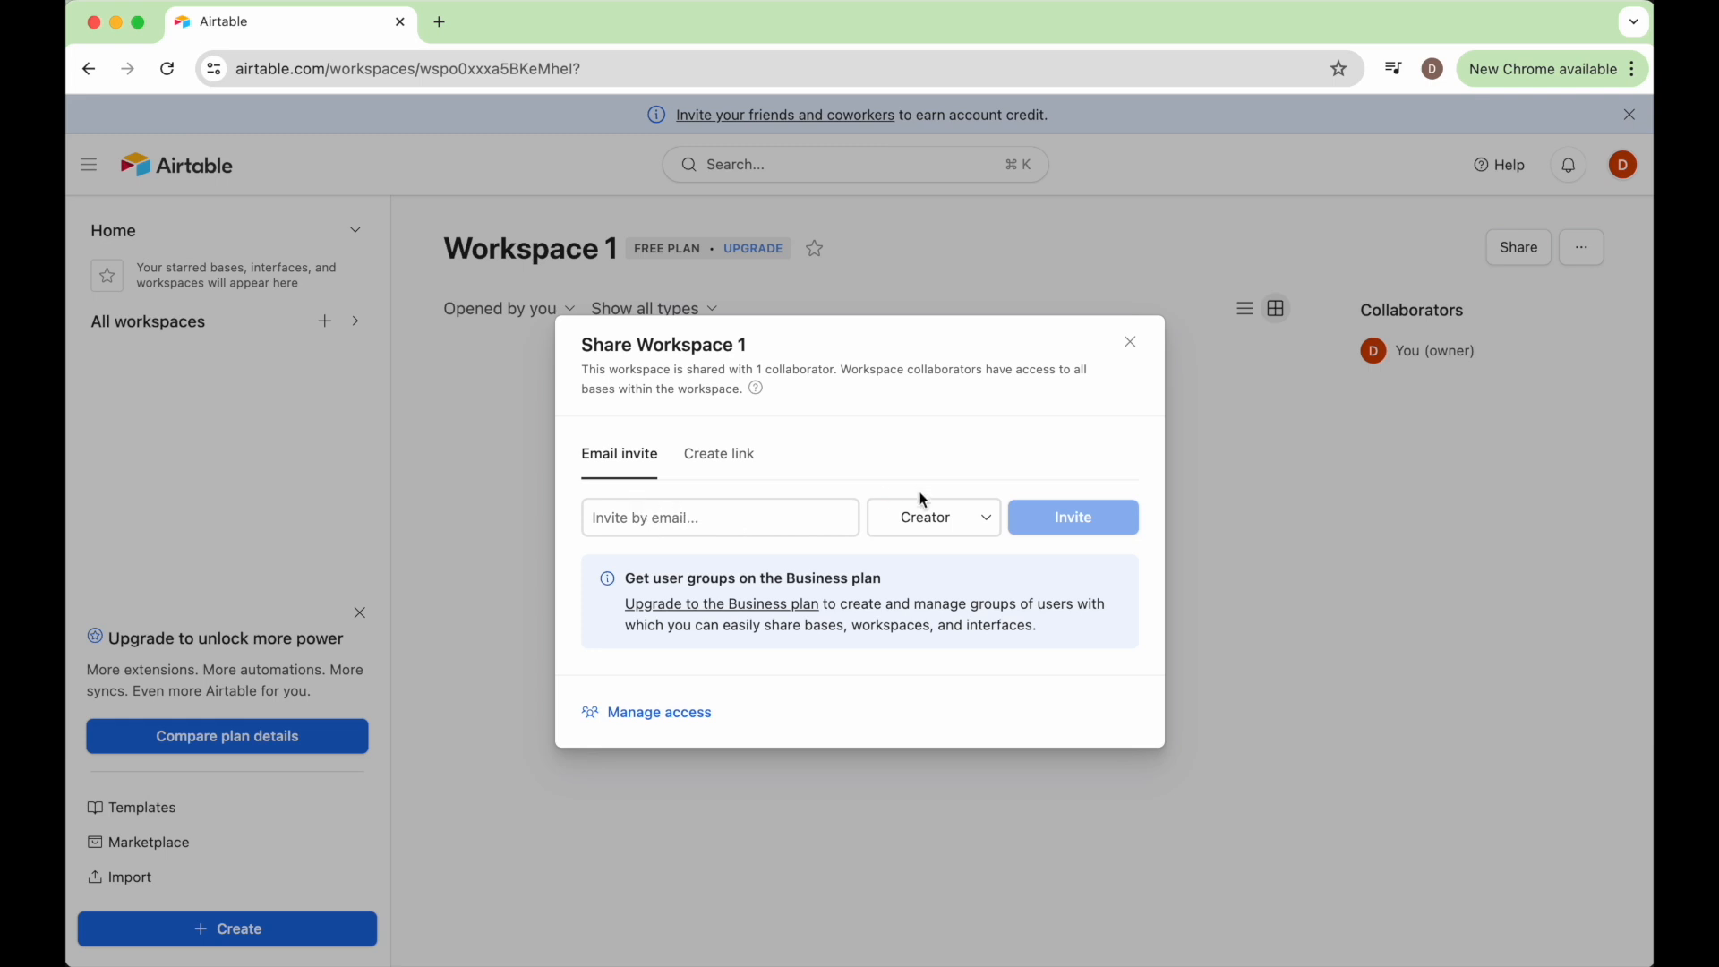
{"action": "left_click", "coordinate": [982, 520]}
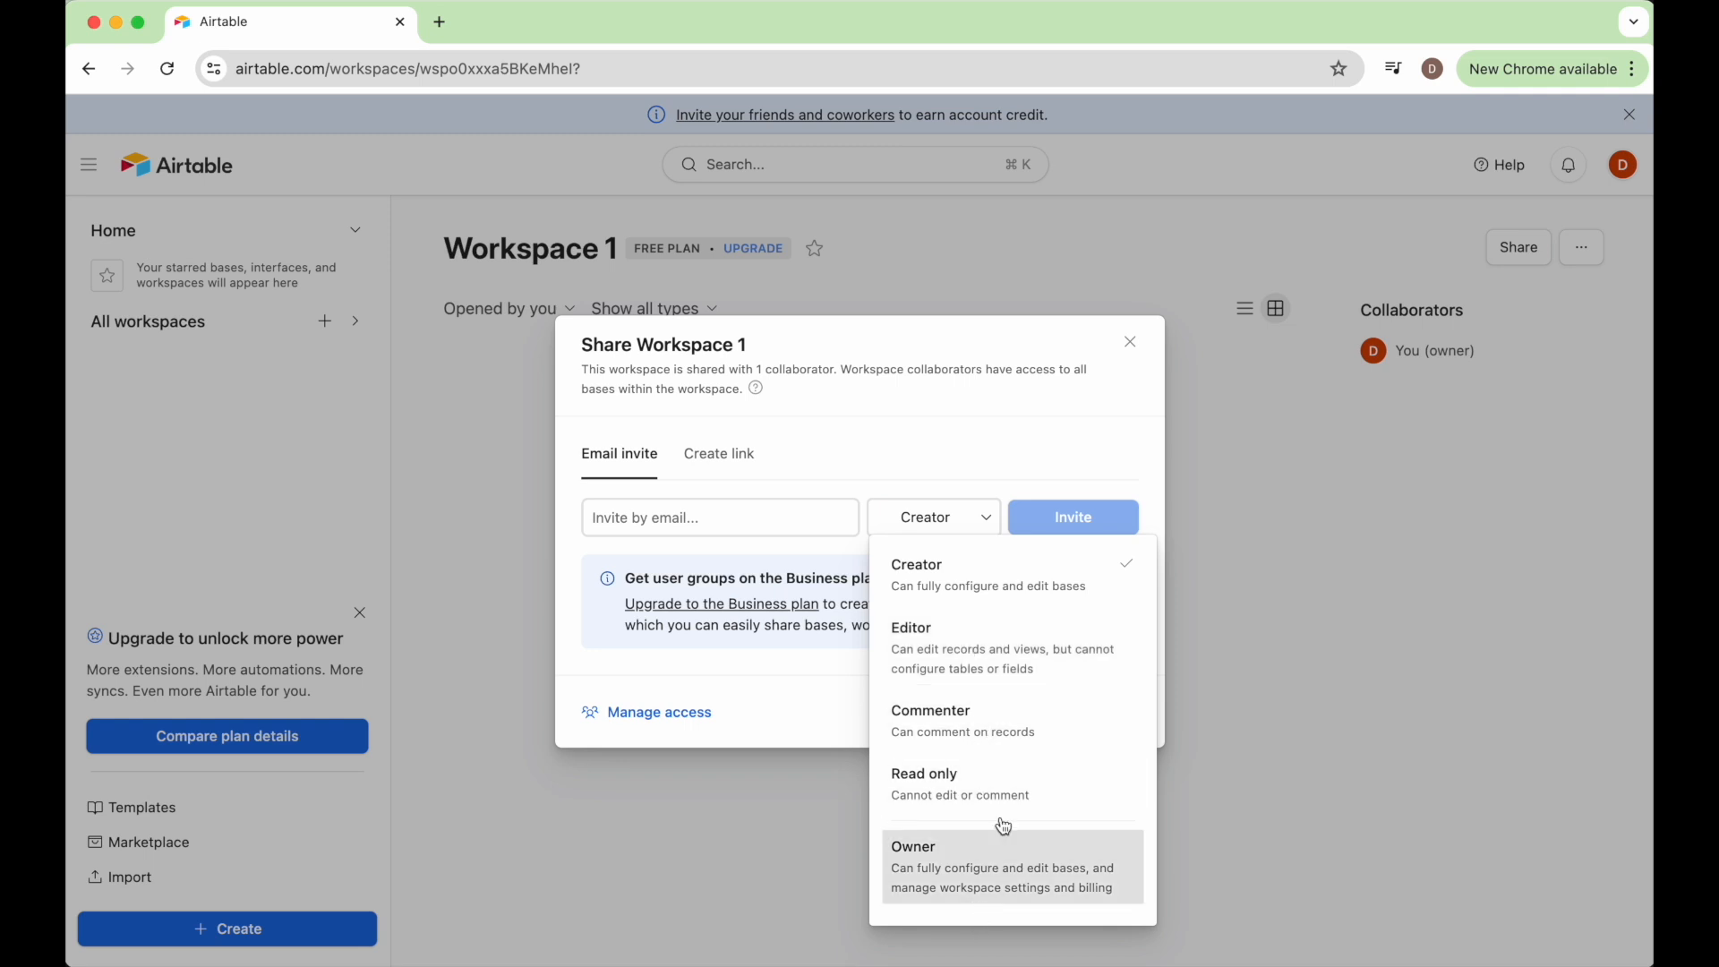
{"action": "left_click", "coordinate": [957, 641]}
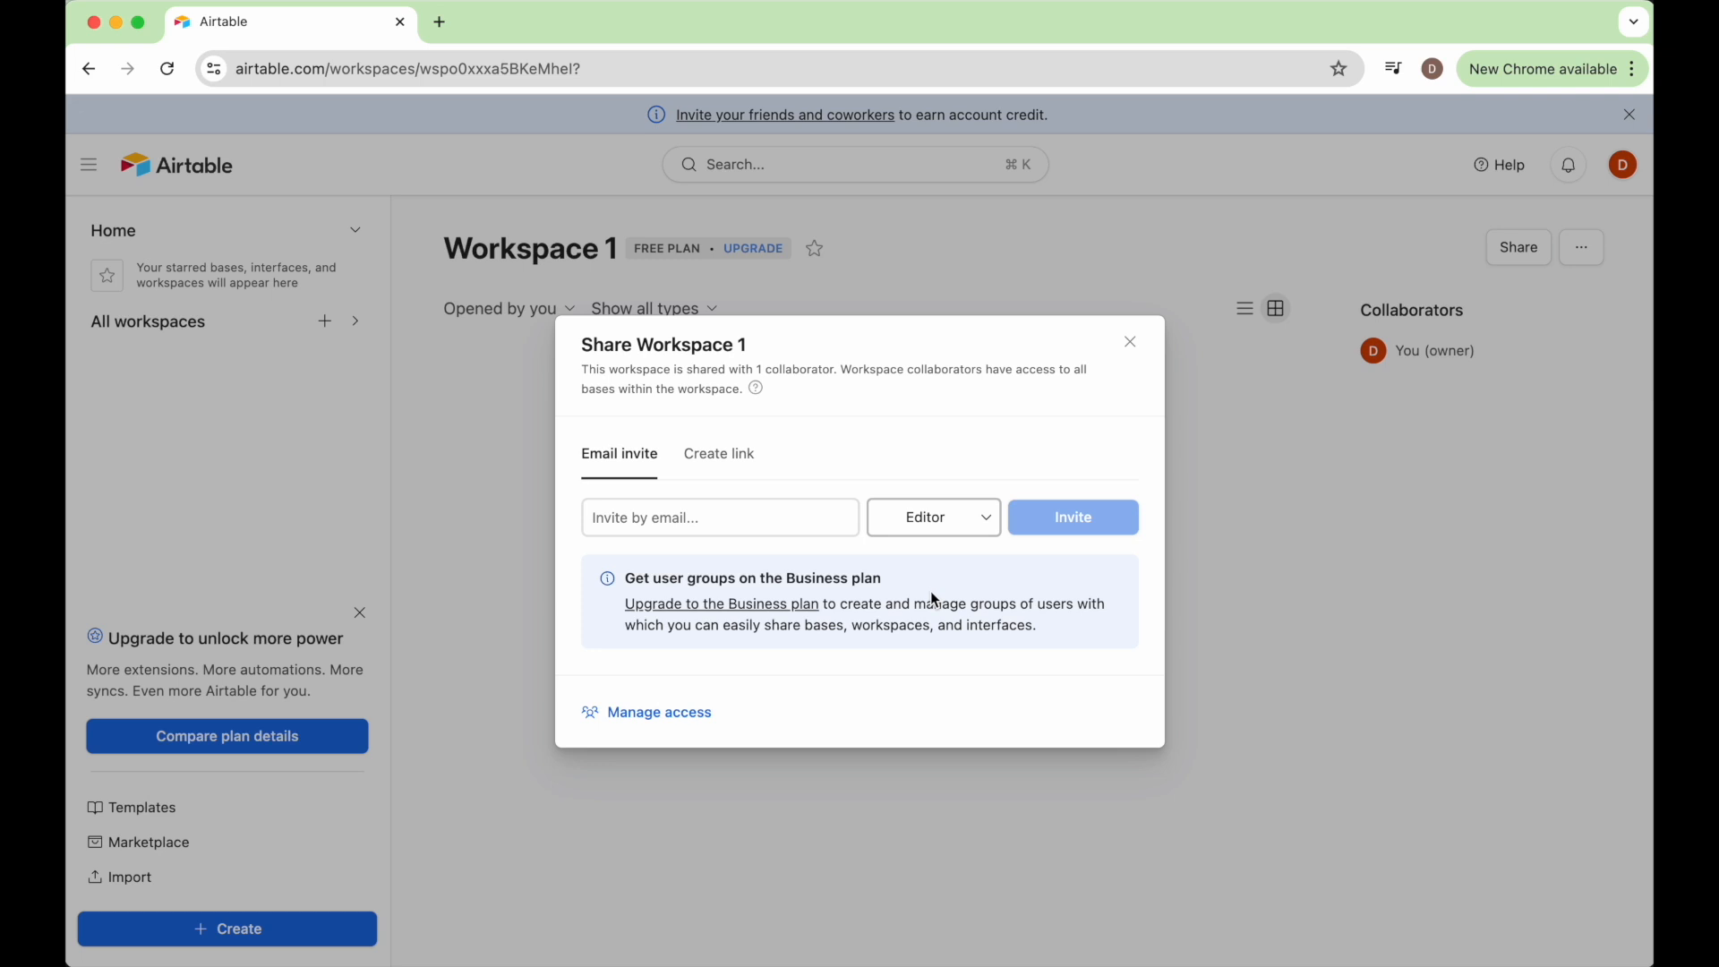
{"action": "left_click", "coordinate": [733, 457]}
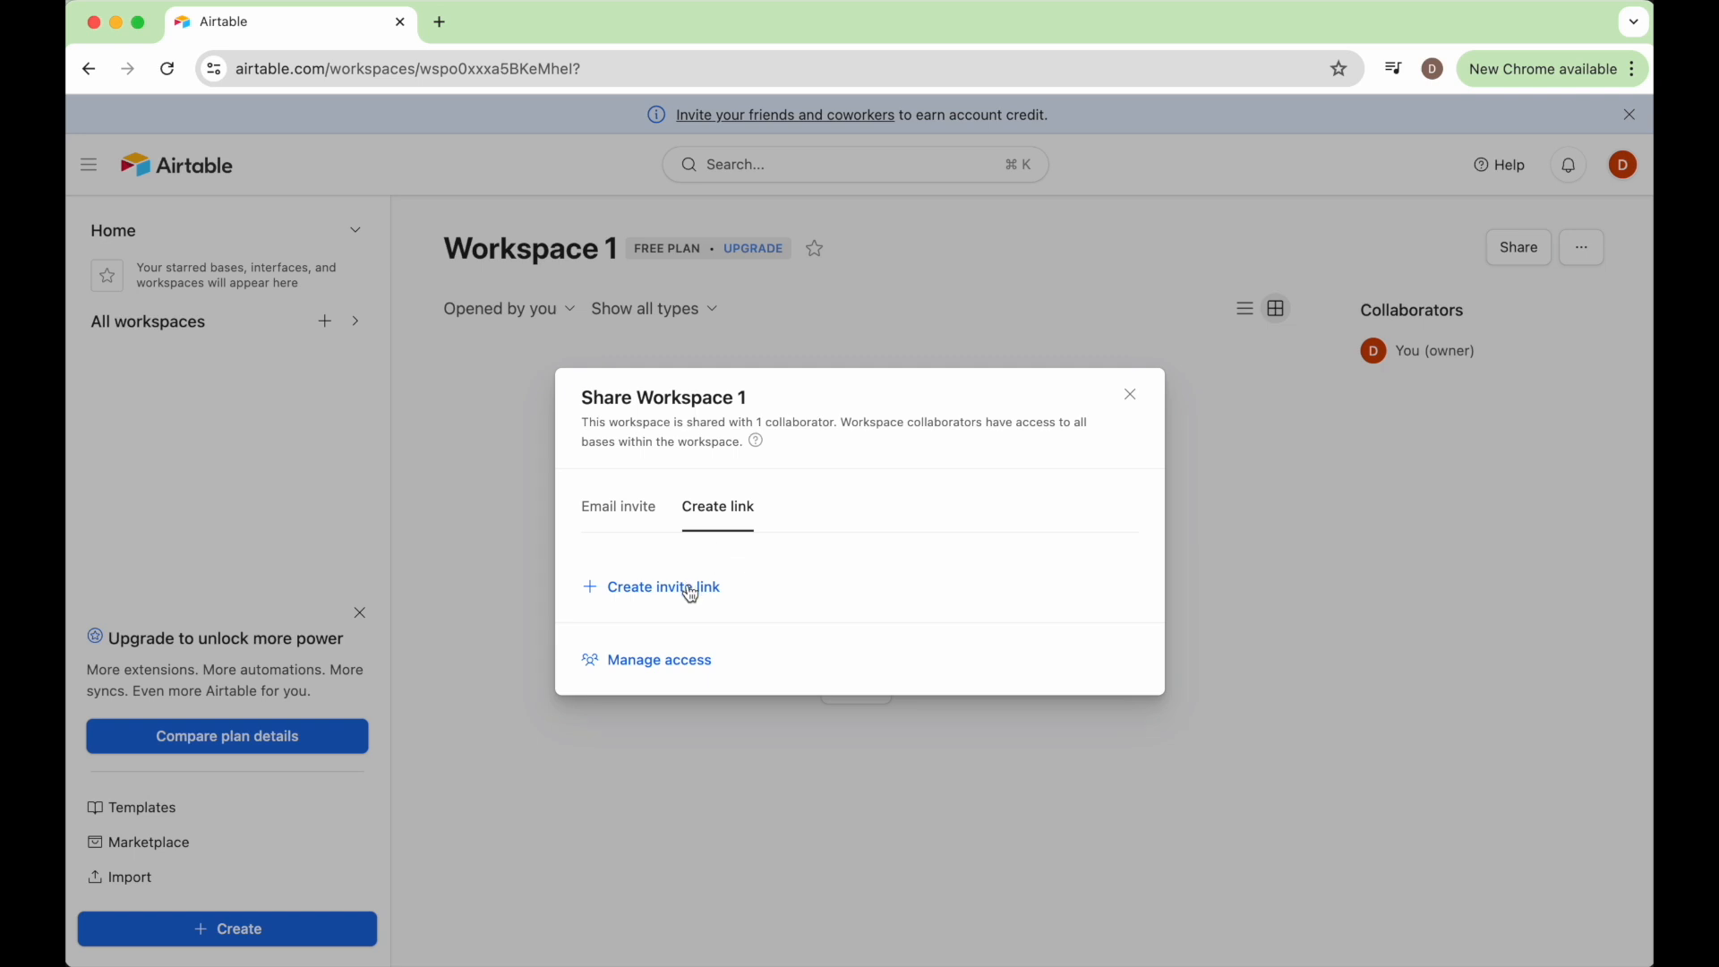
{"action": "left_click", "coordinate": [1131, 395]}
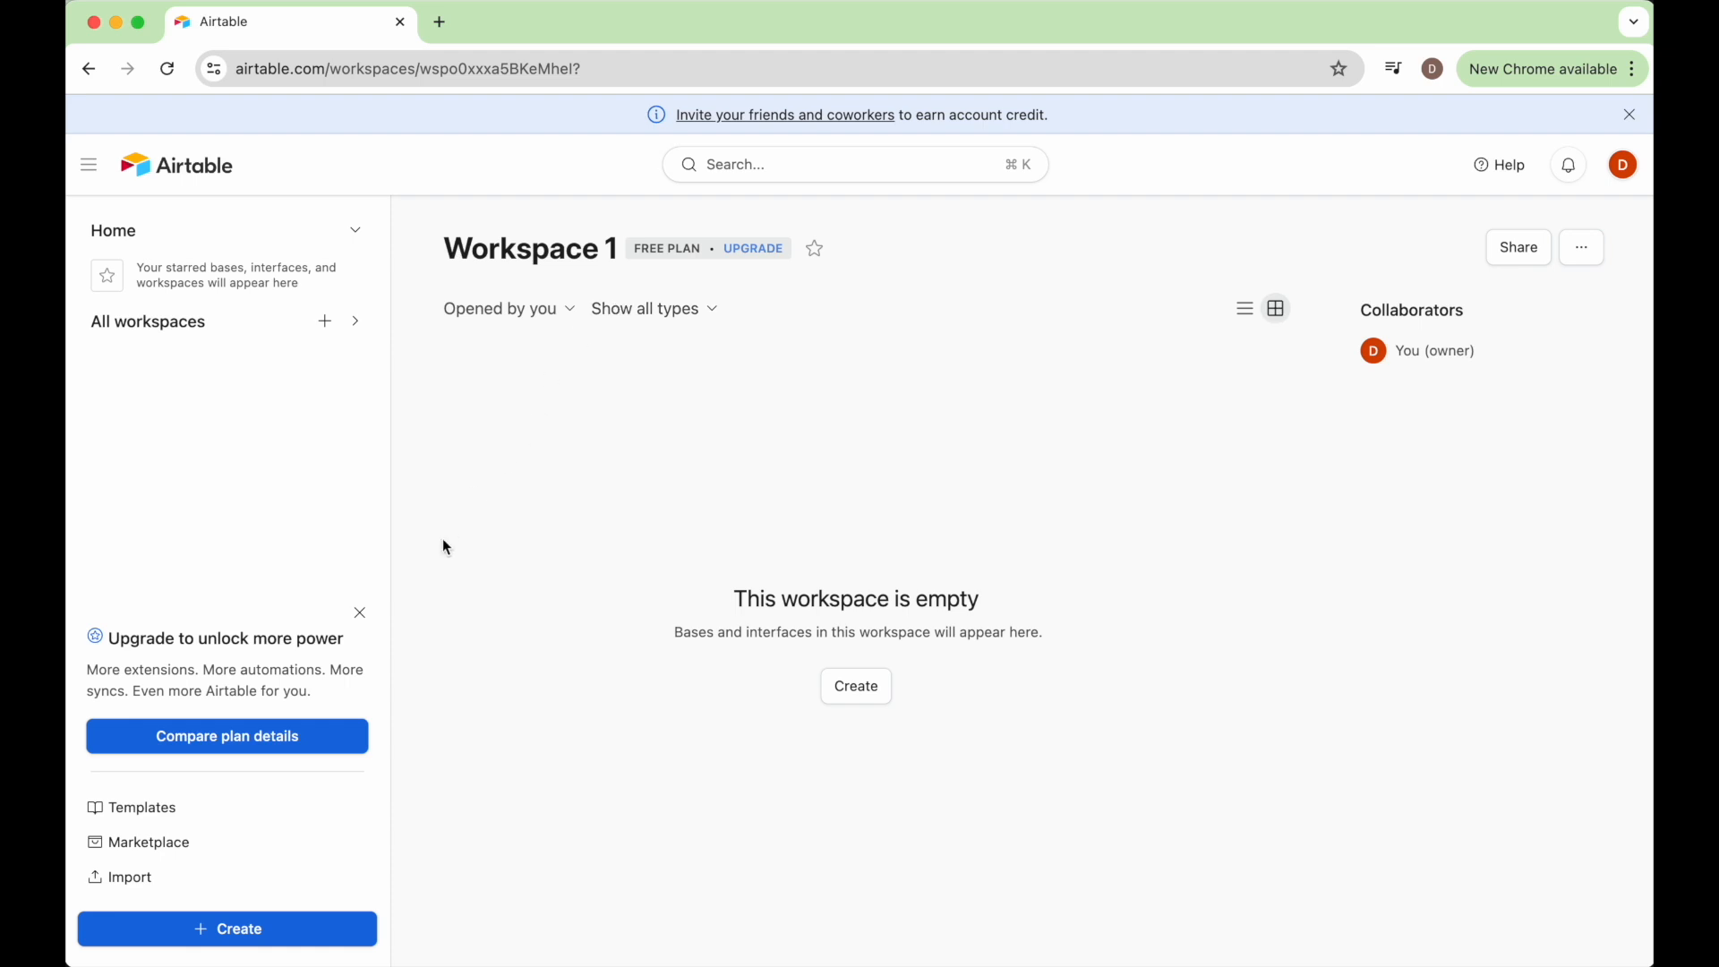
Create a base from scratch in Workspace 1 and clear away its getting-started guides
{"action": "left_click", "coordinate": [260, 927]}
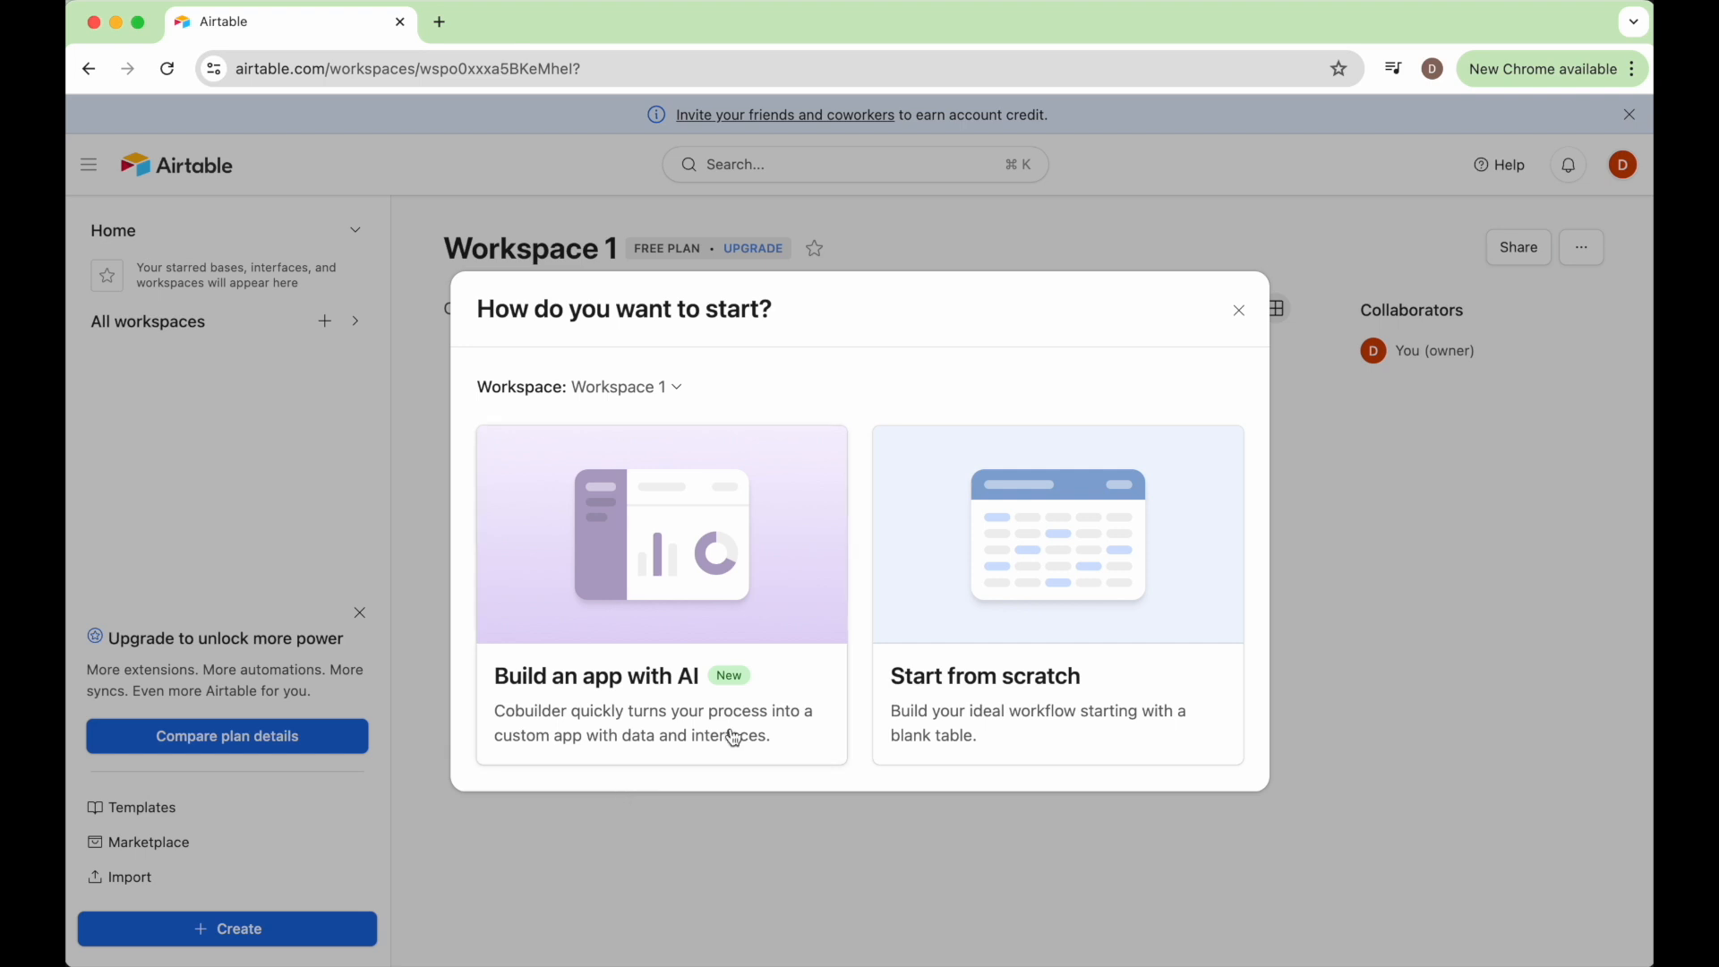
{"action": "left_click", "coordinate": [968, 661]}
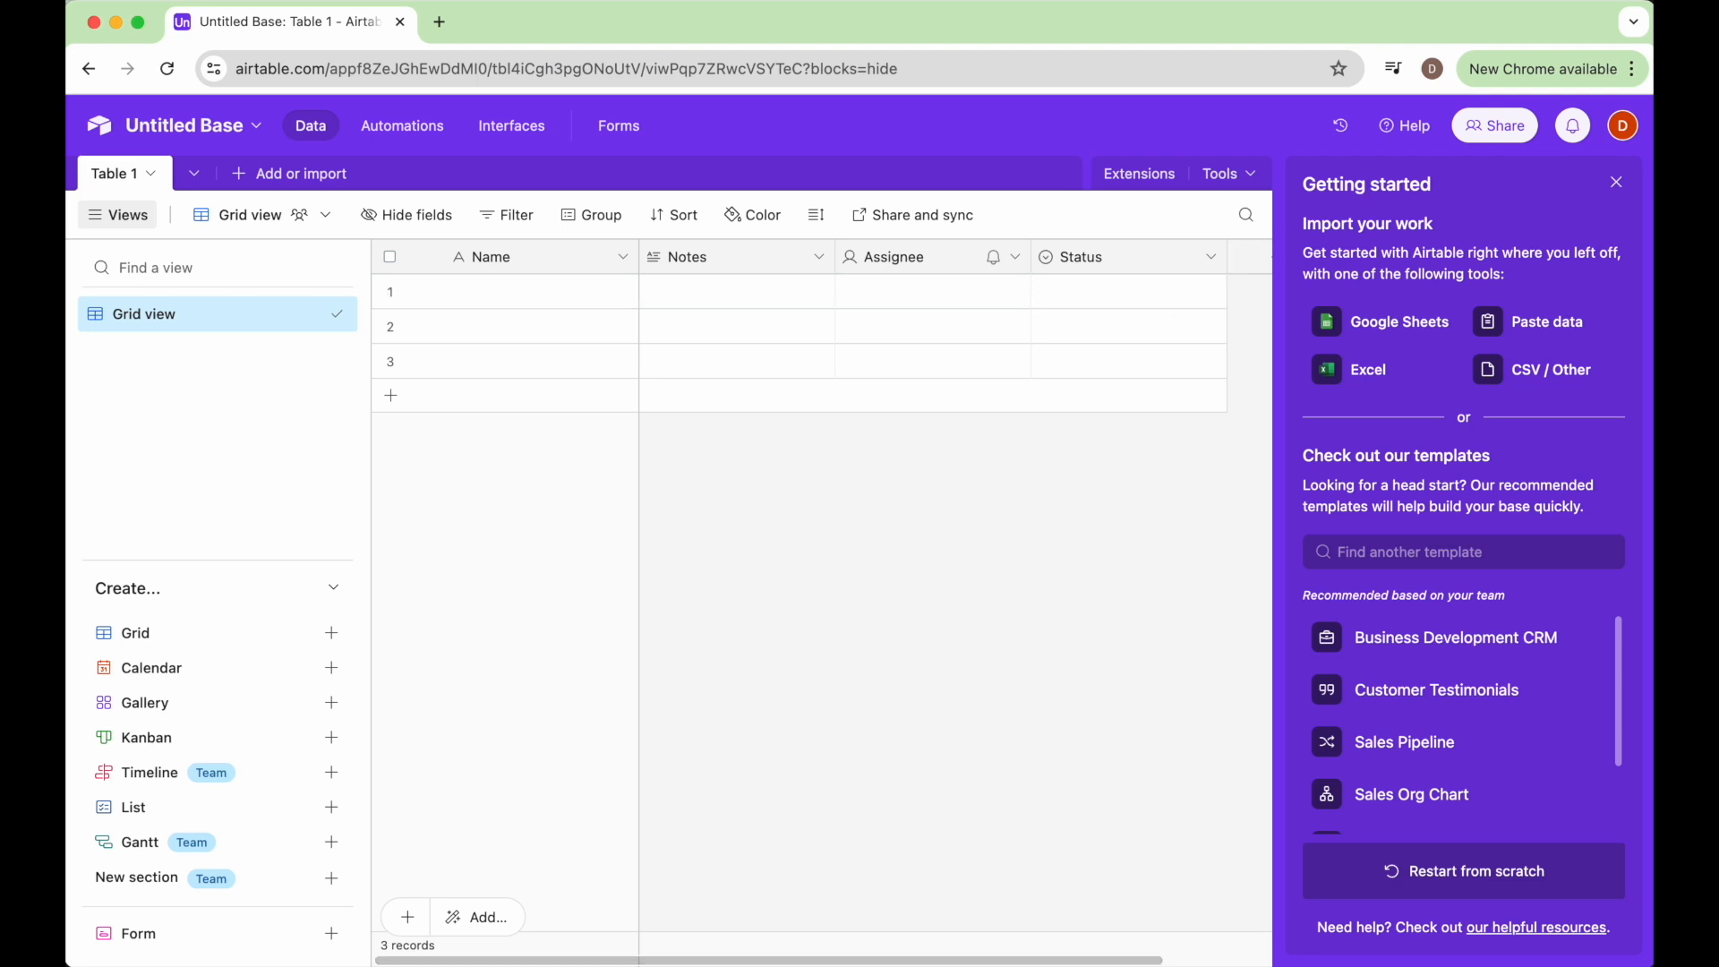
{"action": "left_click", "coordinate": [1615, 184]}
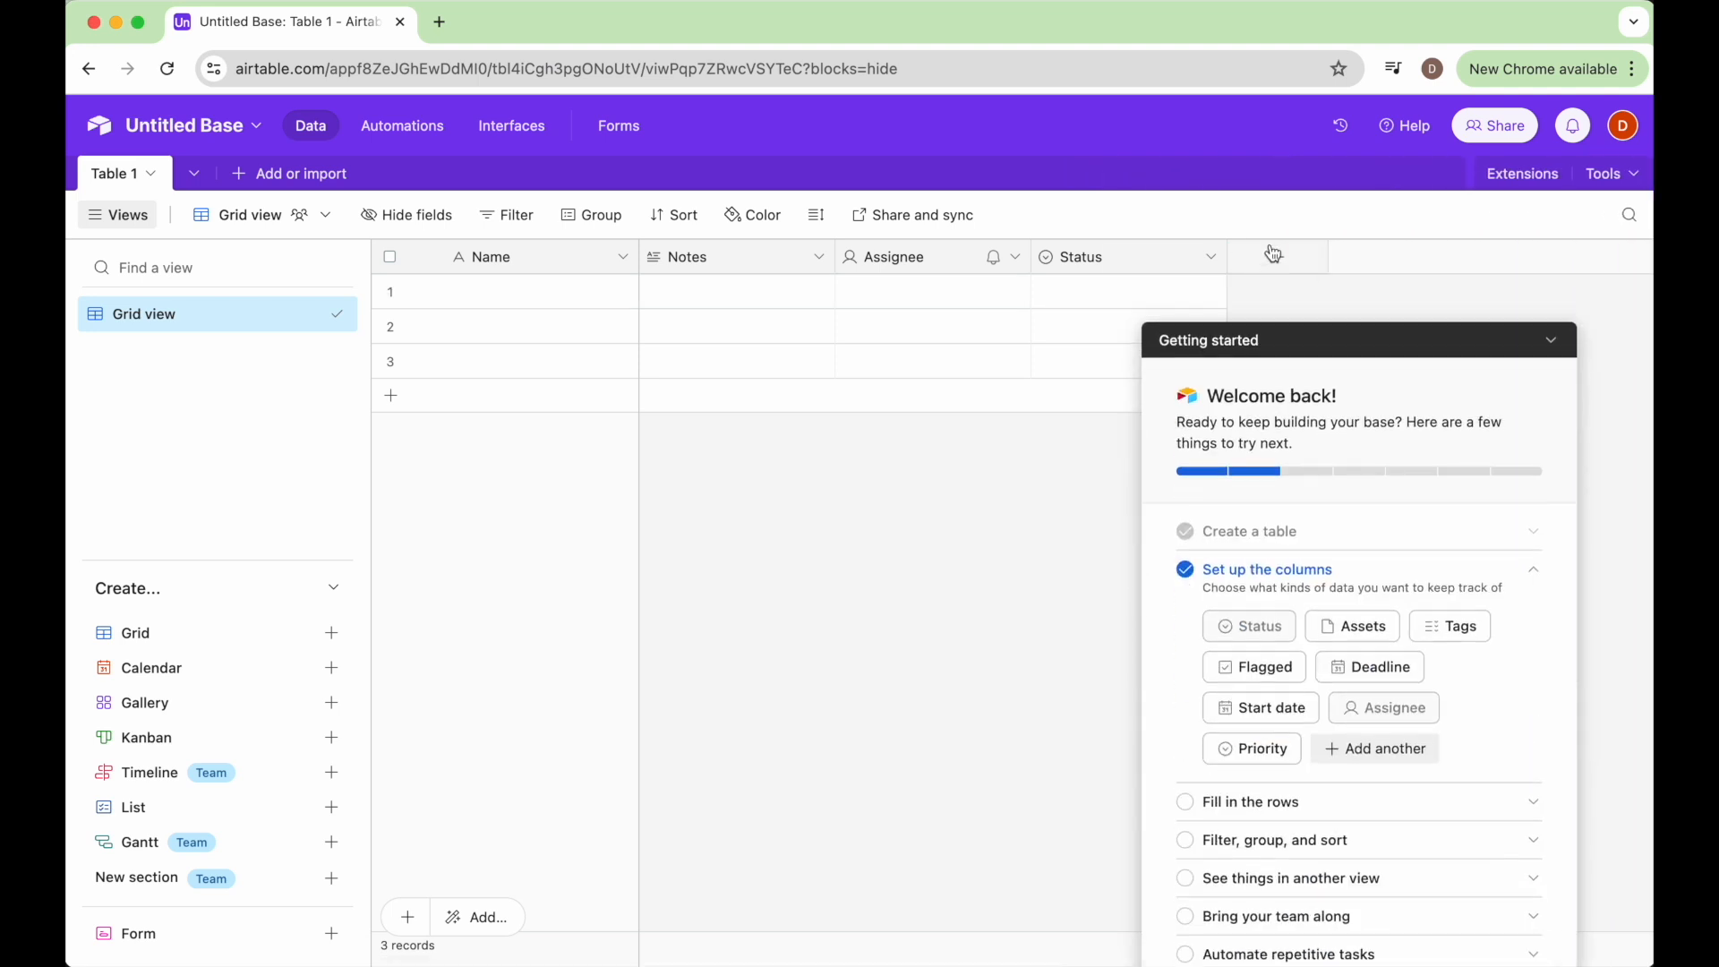
{"action": "left_click", "coordinate": [1552, 309]}
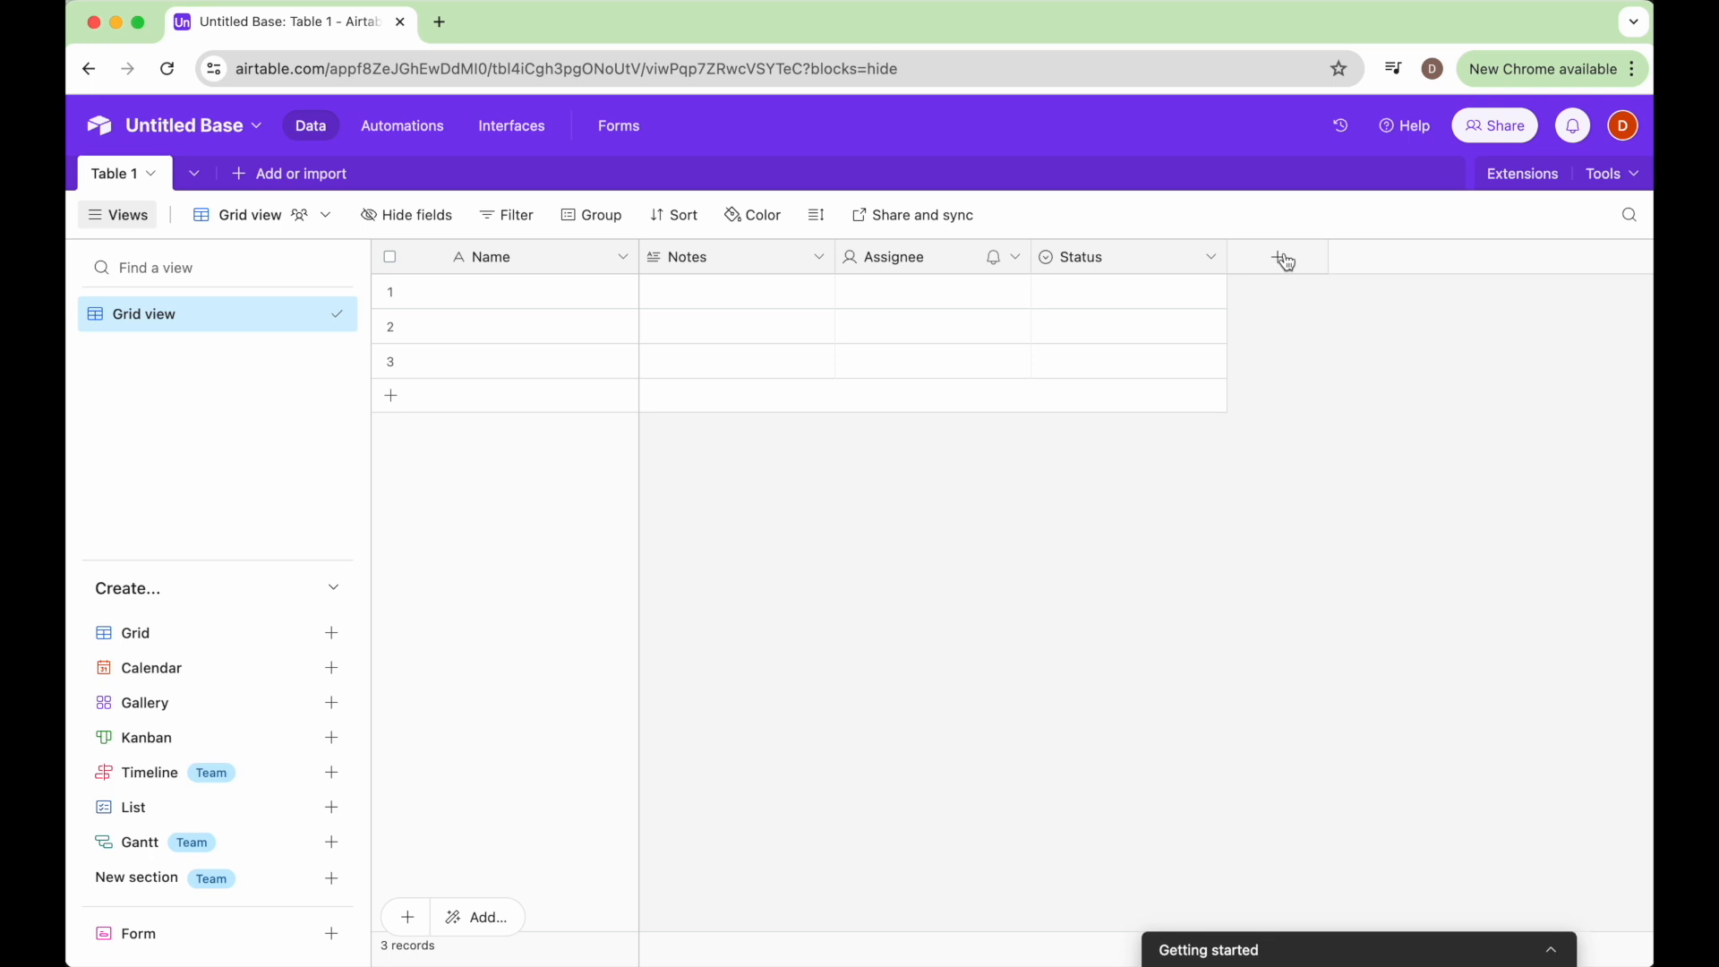
Add a single line text field named "Email" after the Status field in Table 1
{"action": "left_click", "coordinate": [1283, 259]}
{"action": "type", "text": "Emaile"}
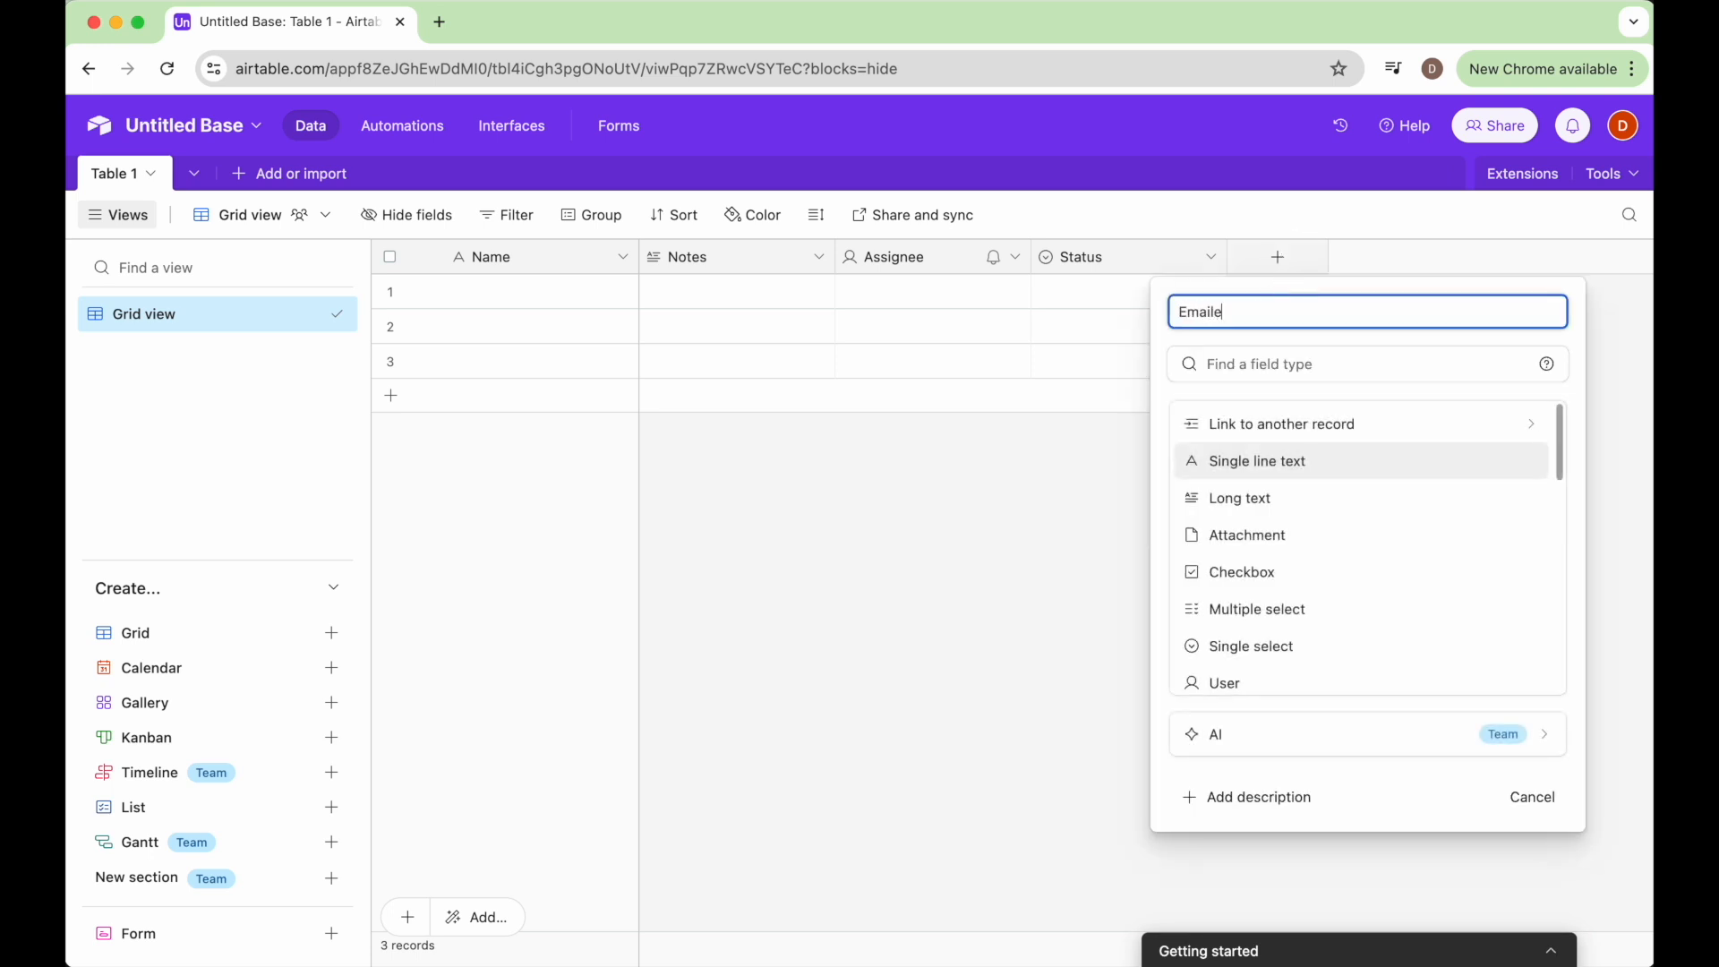
{"action": "key", "text": "Return"}
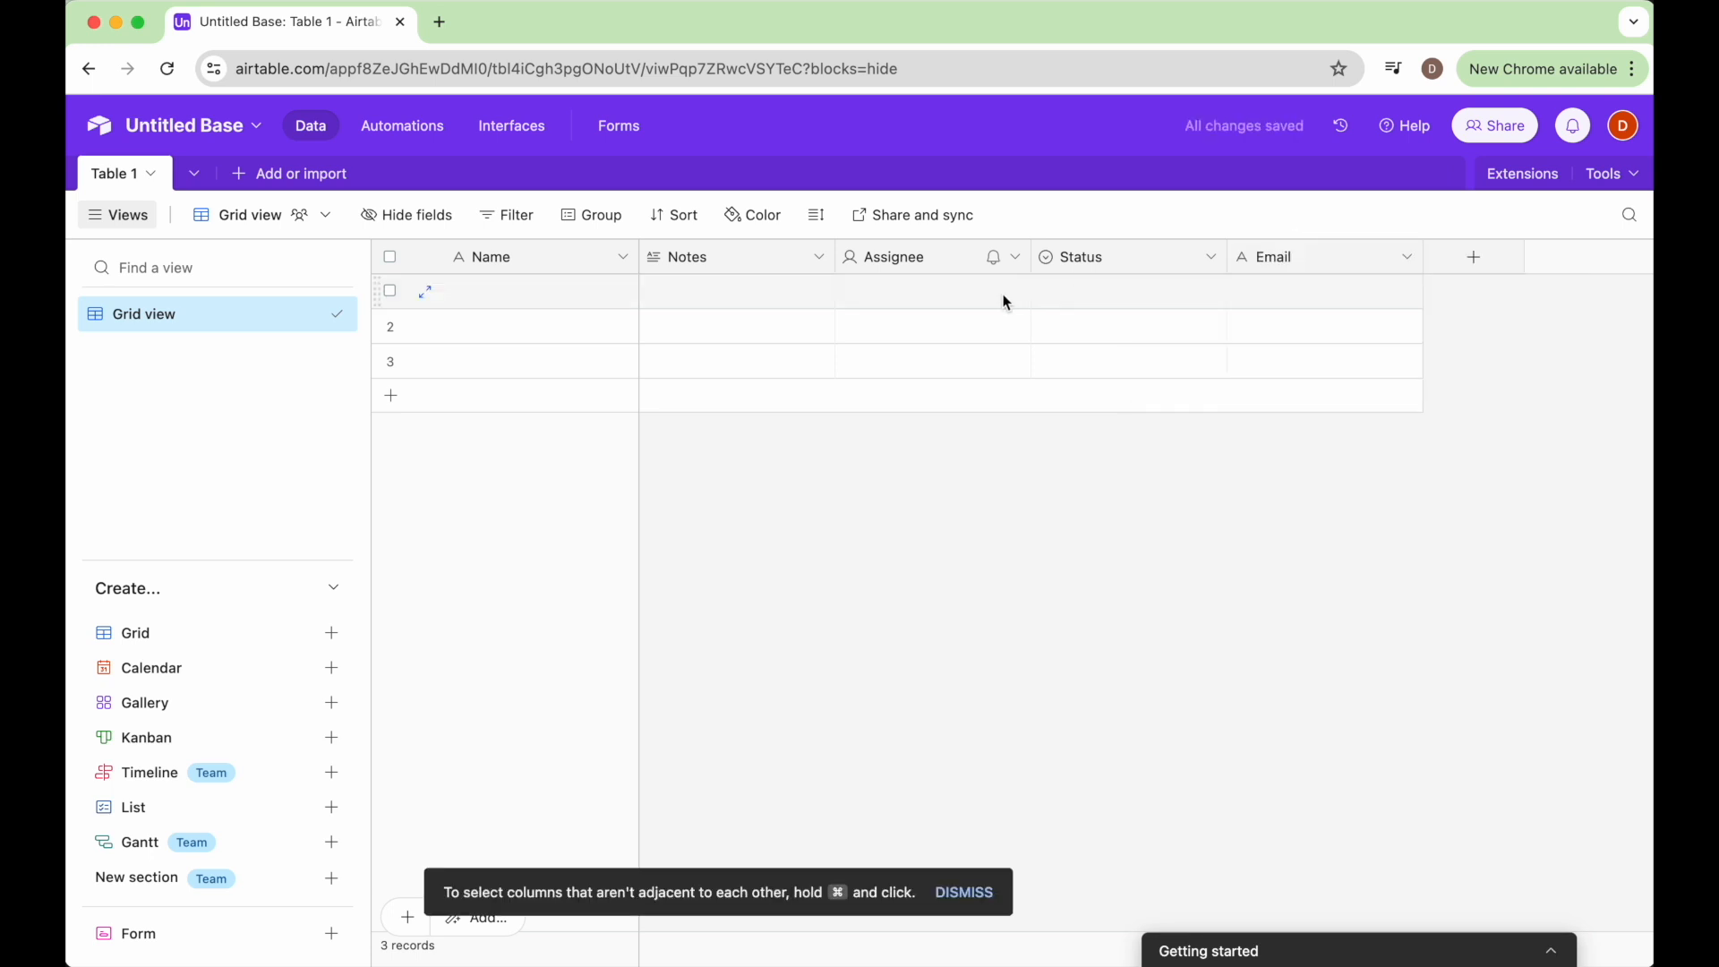
Set the base's color to red and rename the base "Project Management"
{"action": "left_click", "coordinate": [210, 136]}
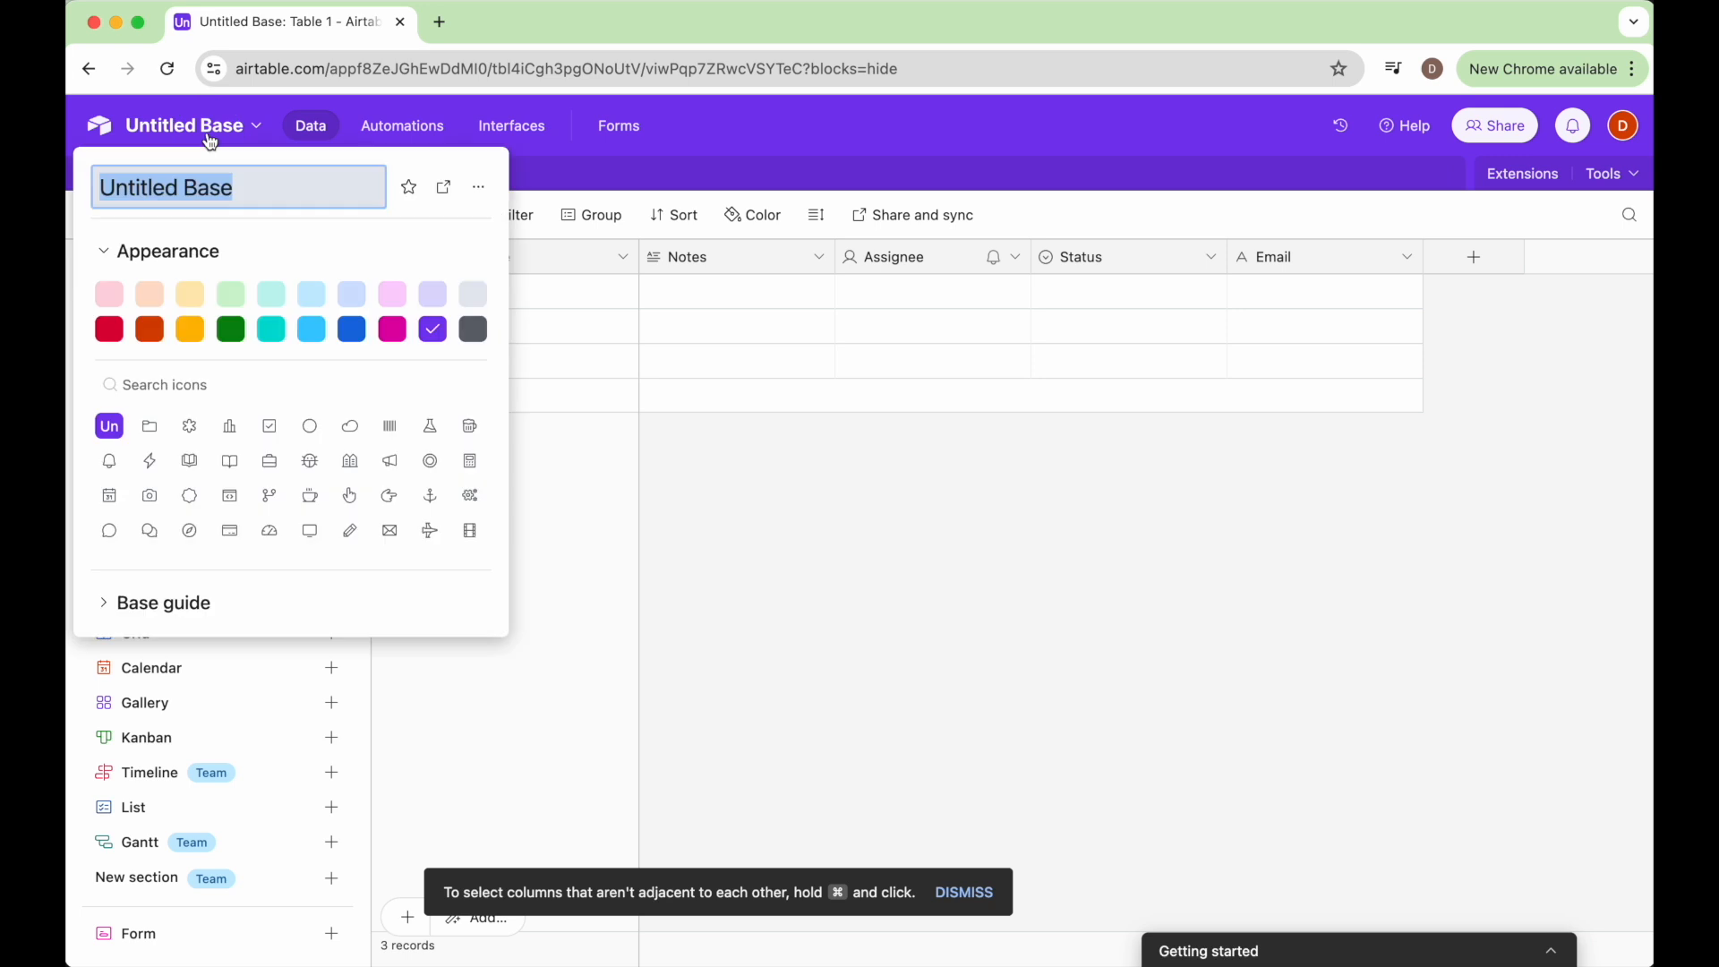
{"action": "left_click", "coordinate": [111, 334]}
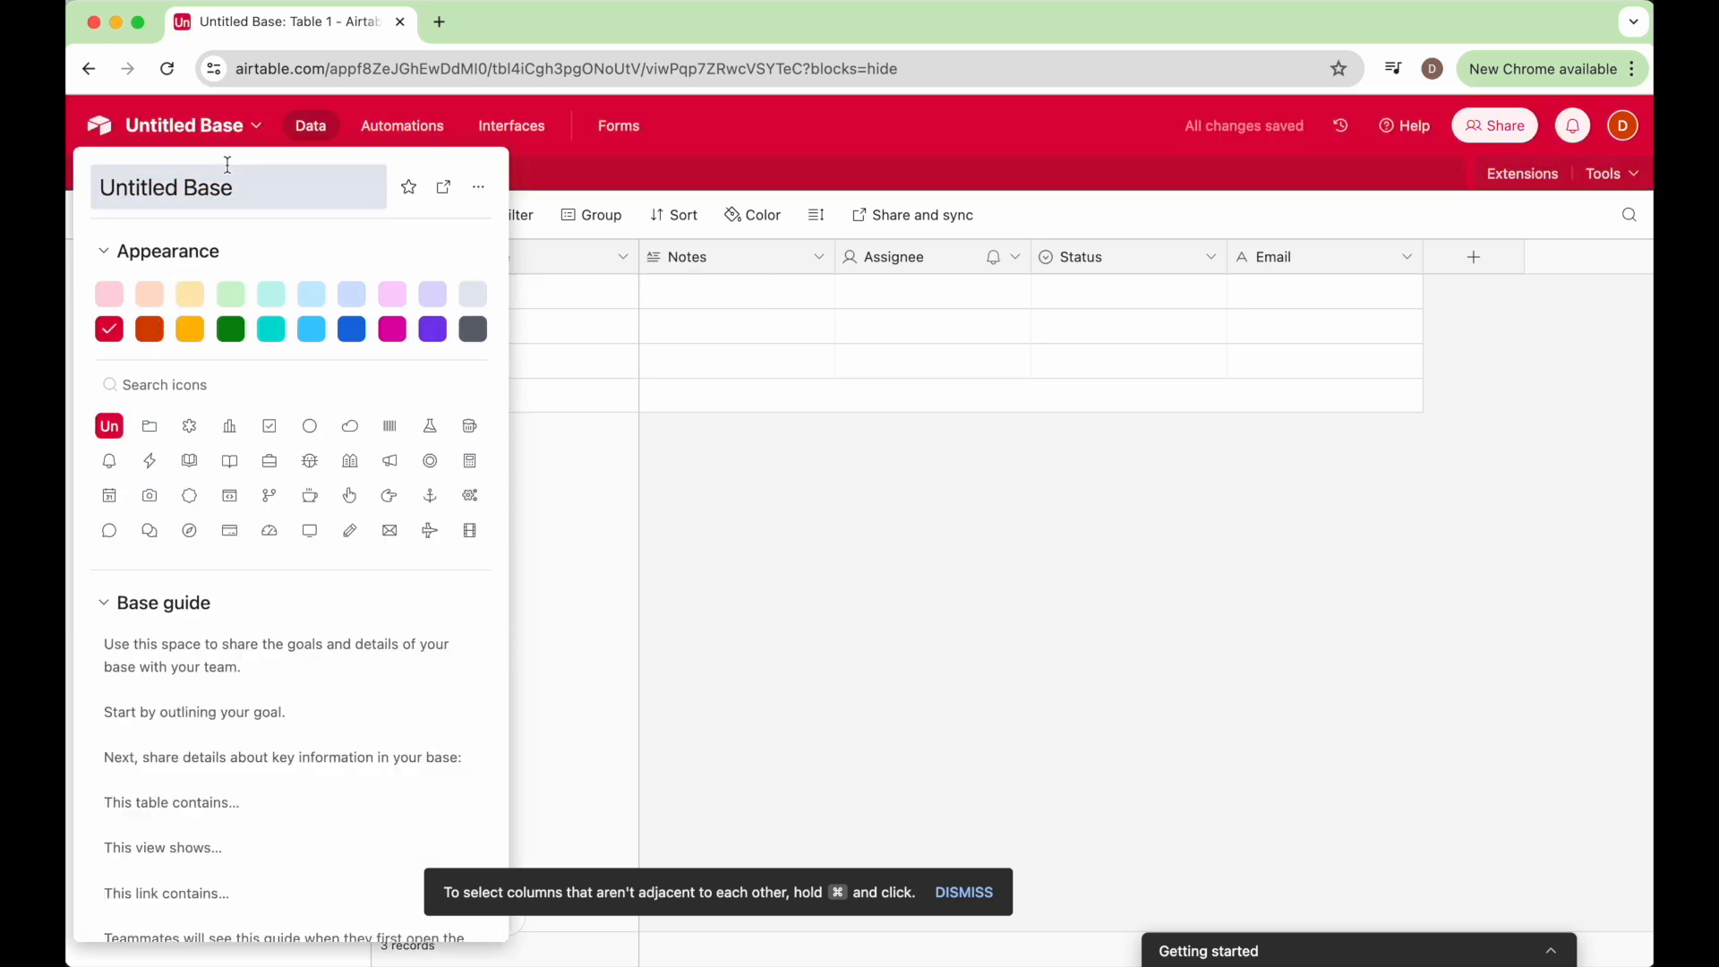
{"action": "left_click", "coordinate": [234, 185]}
{"action": "left_click_drag", "start_coordinate": [233, 186], "coordinate": [136, 202]}
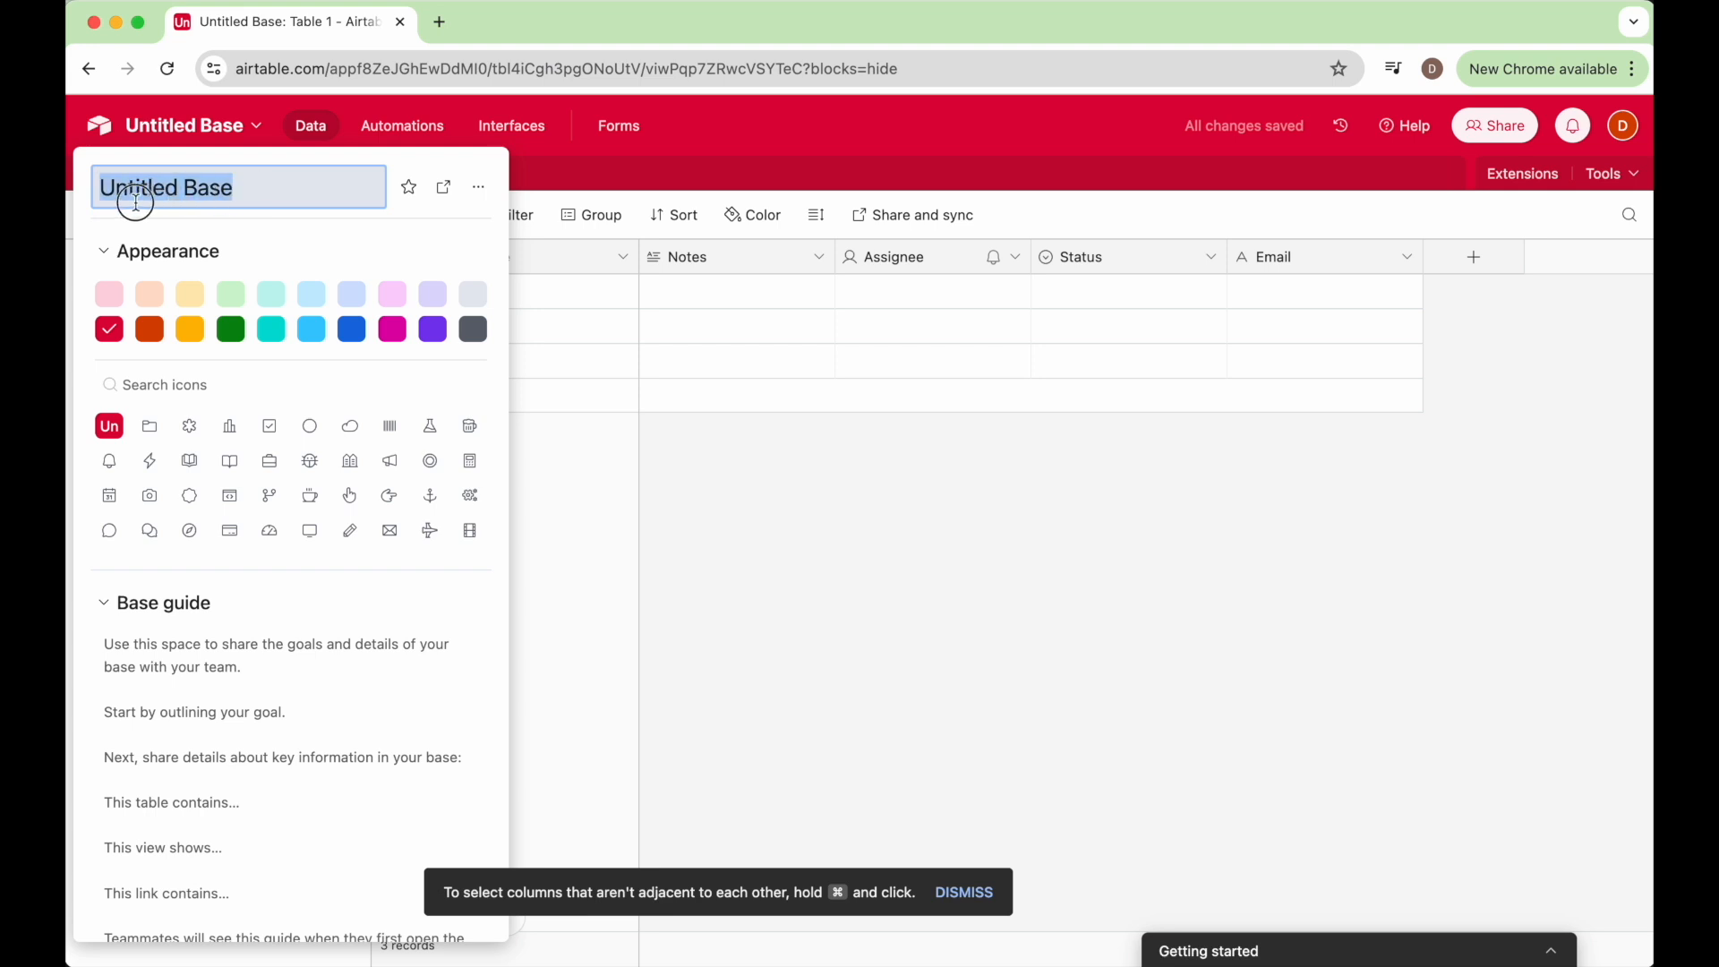
{"action": "type", "text": "Project "}
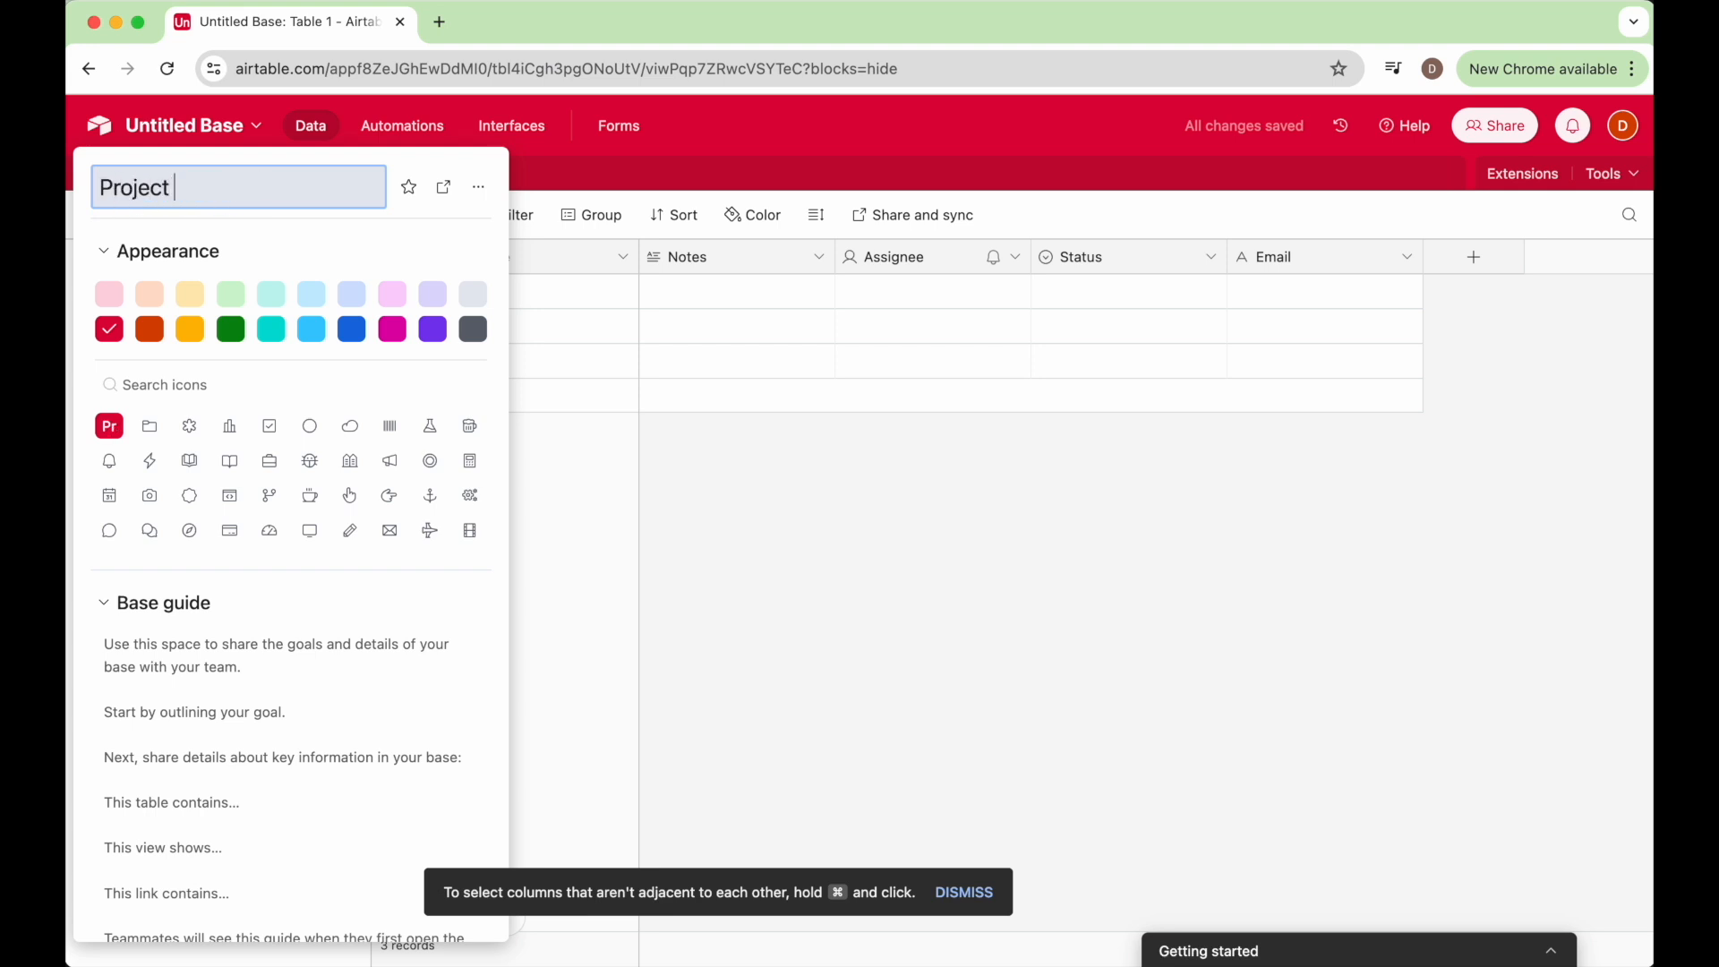
{"action": "type", "text": "Management"}
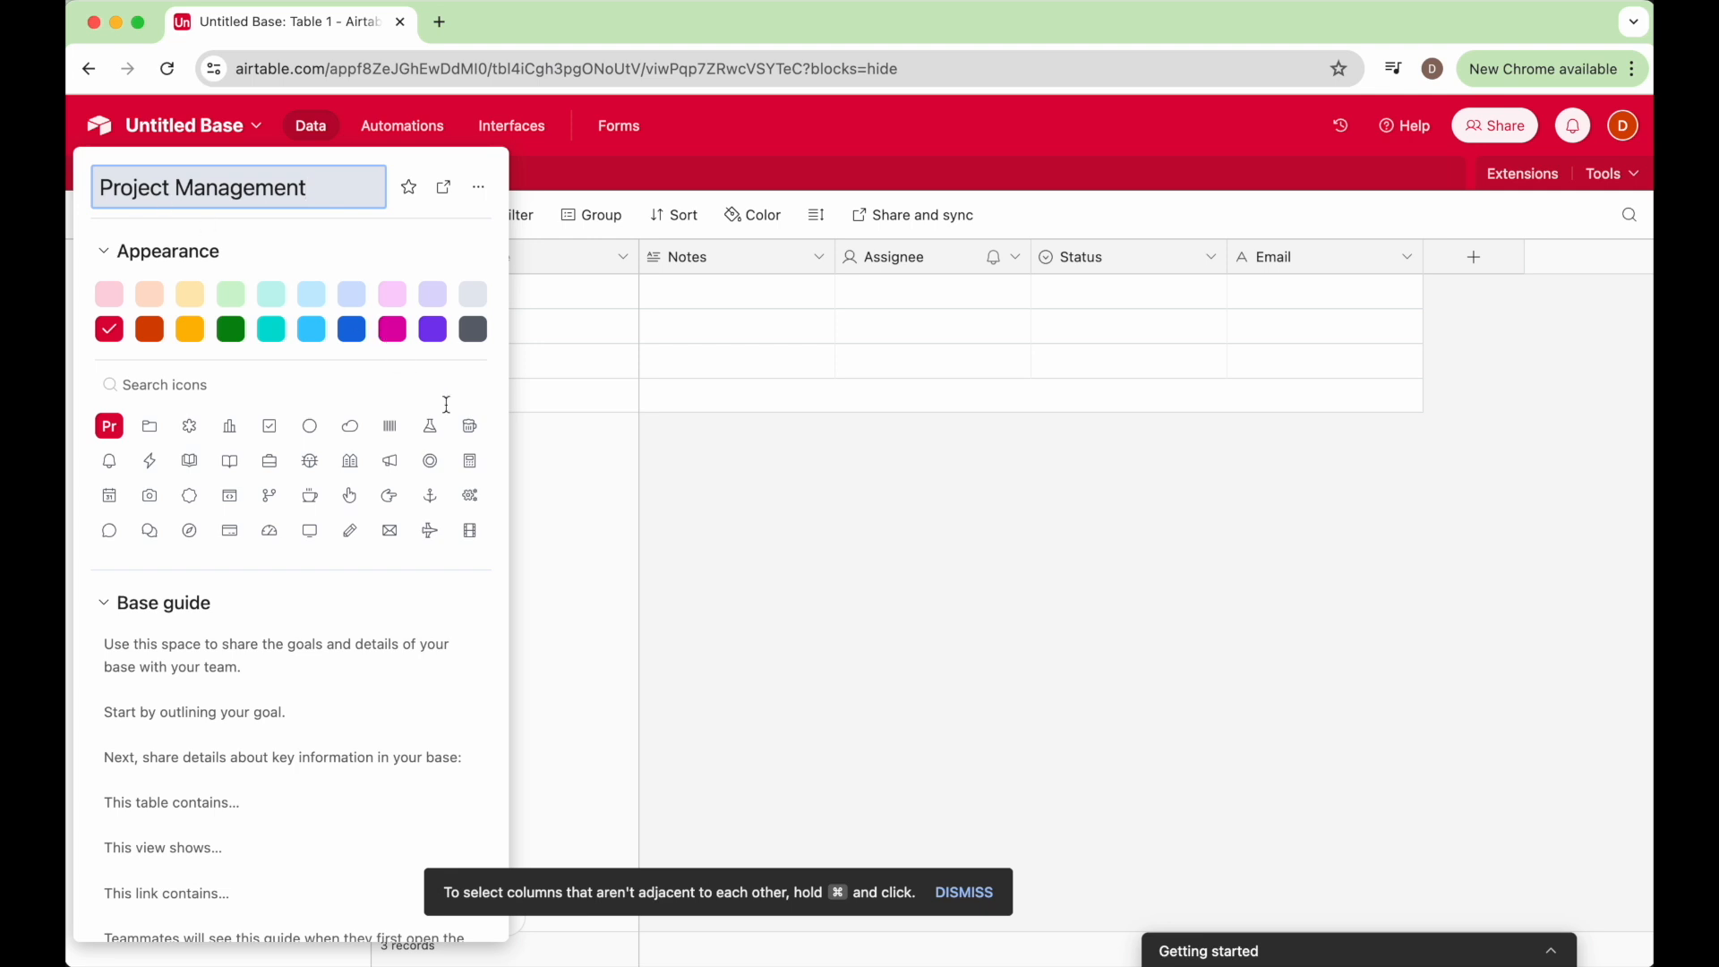
{"action": "left_click", "coordinate": [541, 520]}
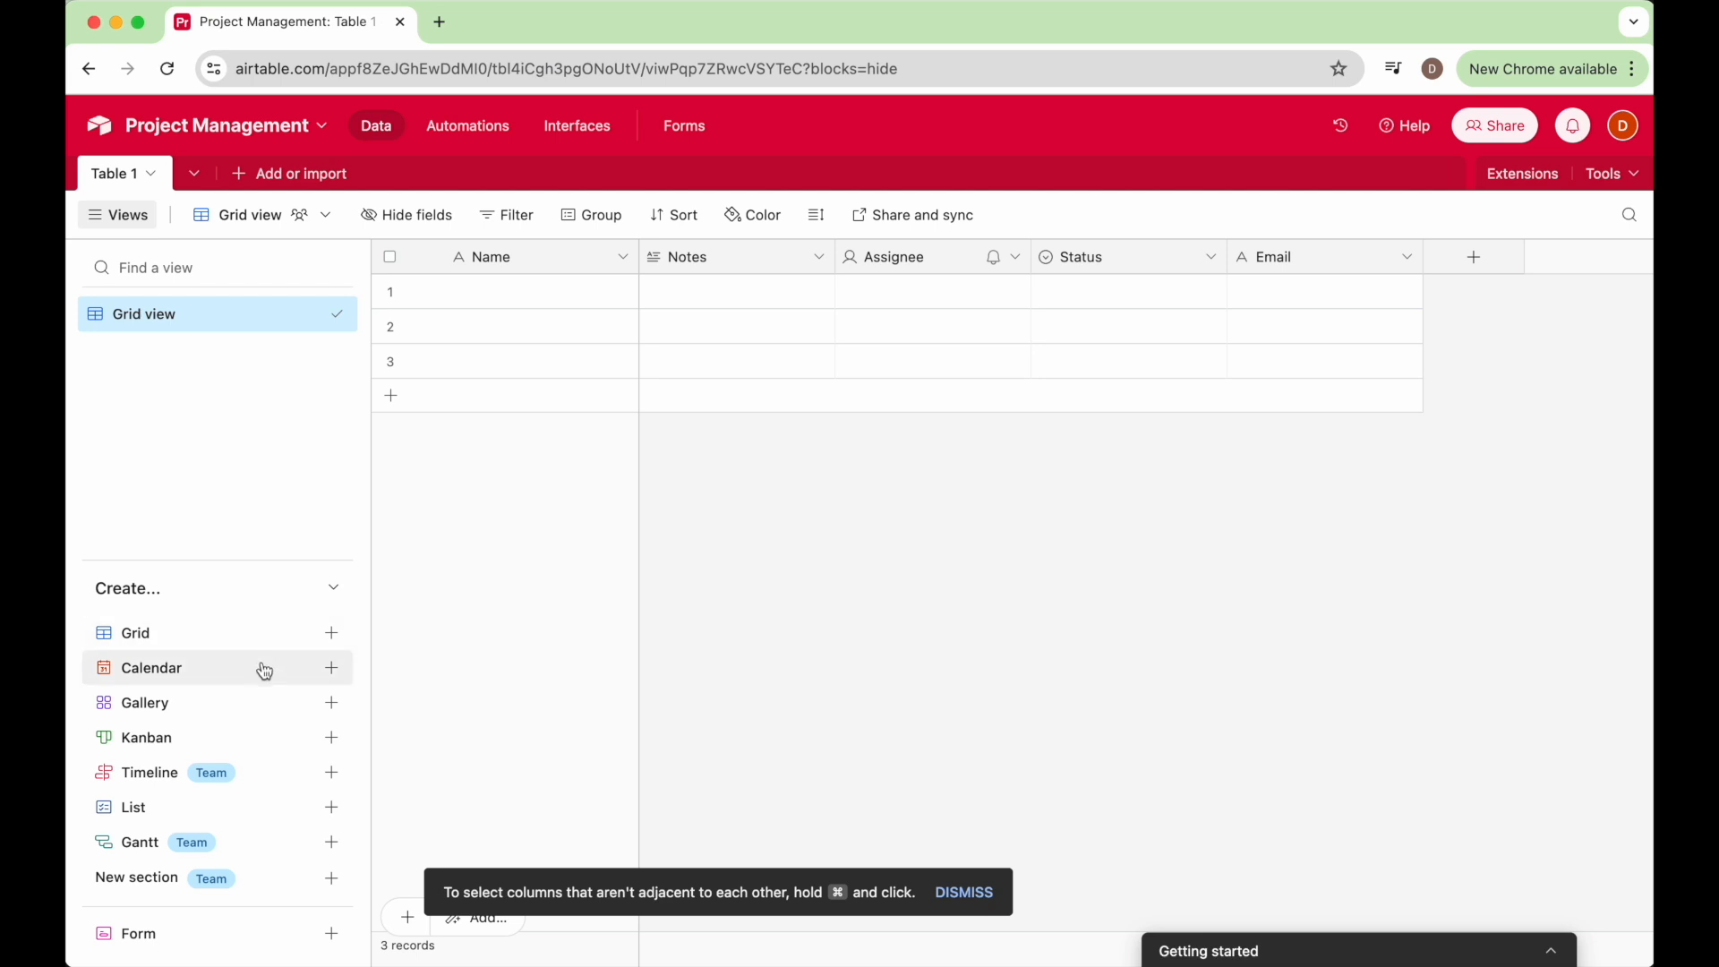
Dismiss the column selection tip and create a collaborative Calendar view for Table 1
{"action": "mouse_move", "coordinate": [170, 678]}
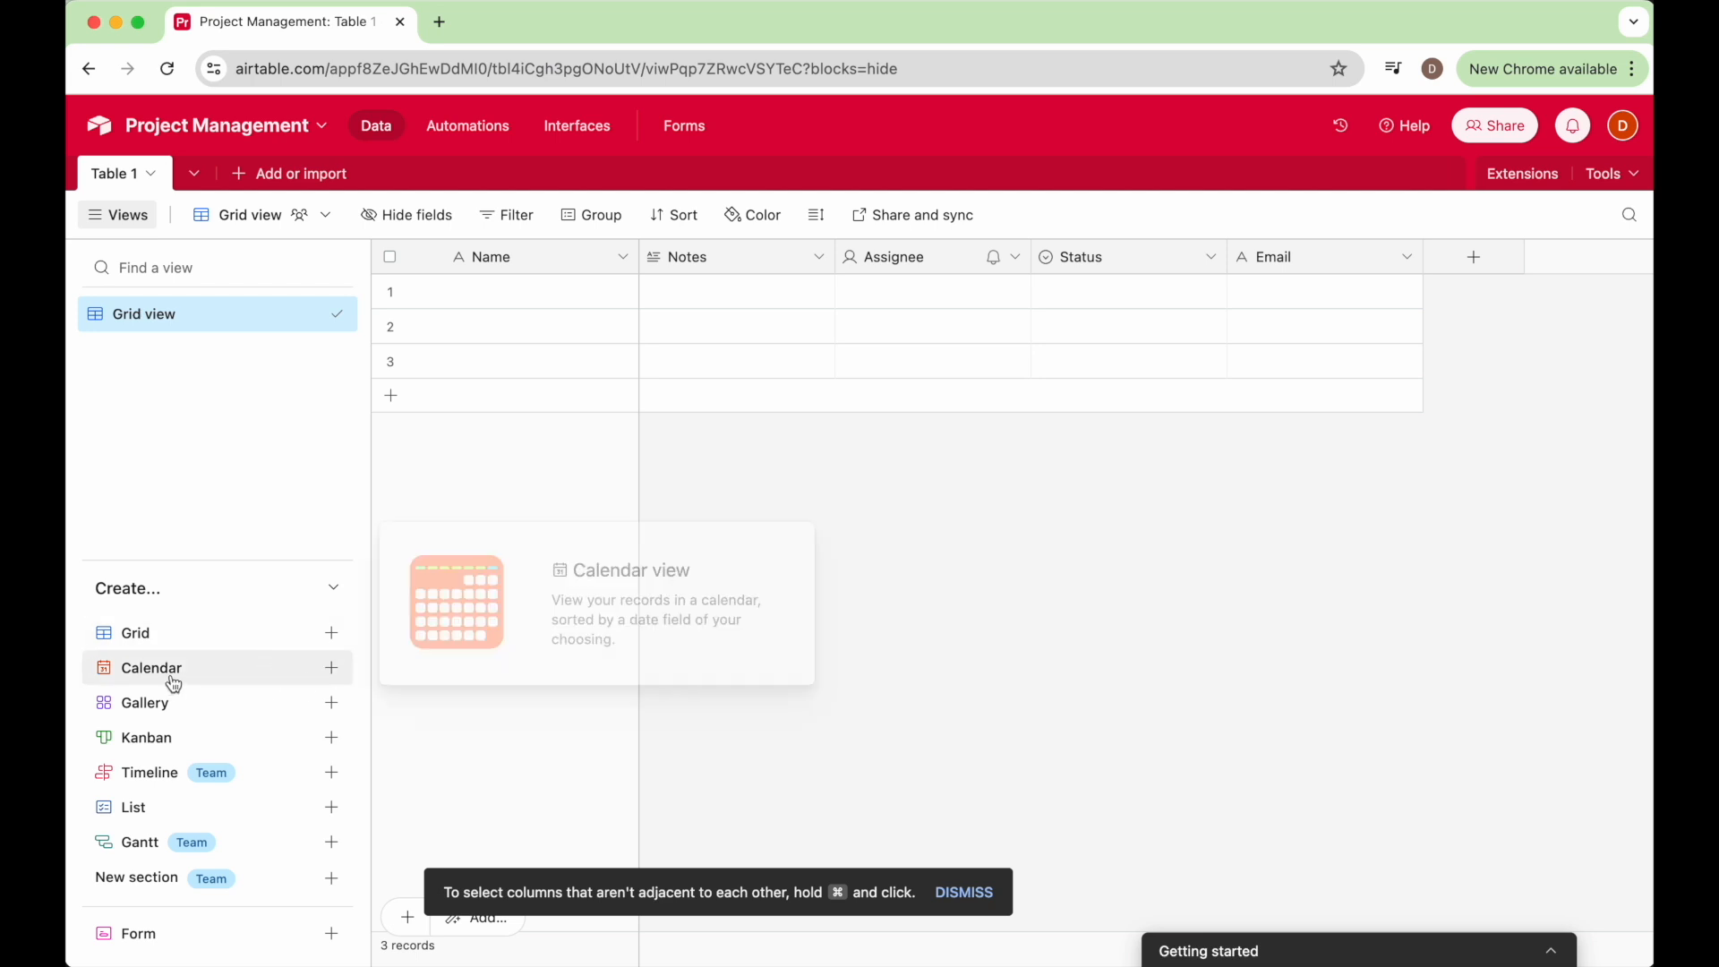
{"action": "left_click", "coordinate": [333, 669]}
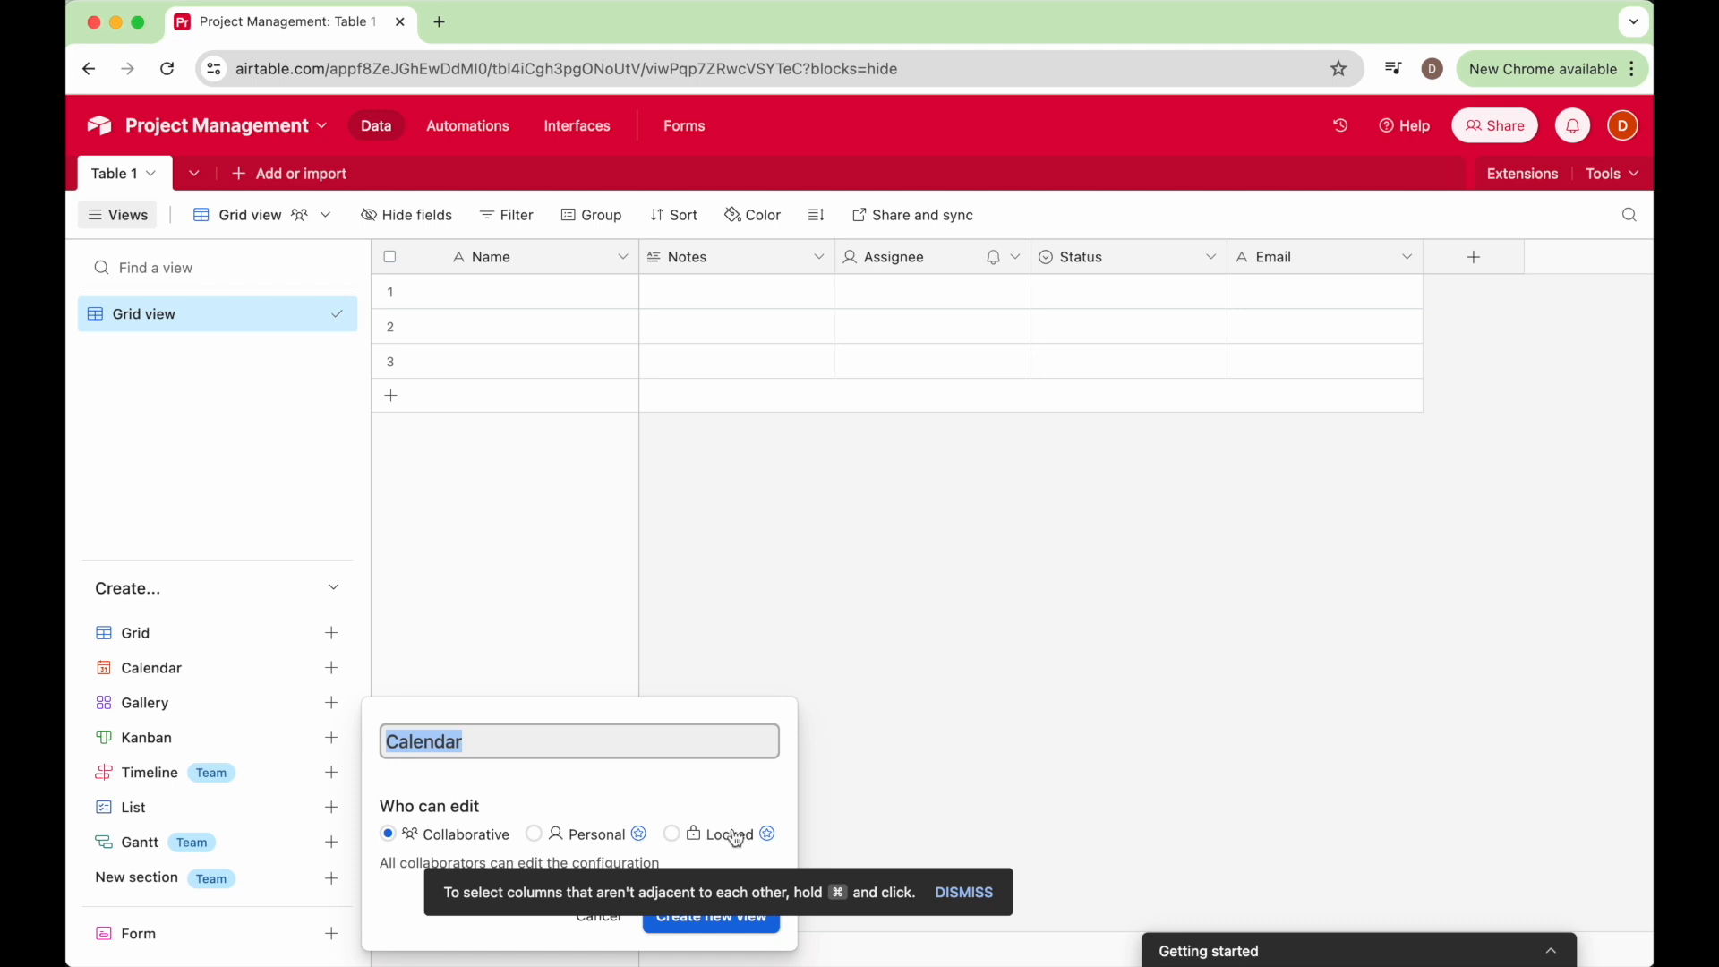
{"action": "left_click", "coordinate": [960, 893]}
{"action": "mouse_move", "coordinate": [265, 667]}
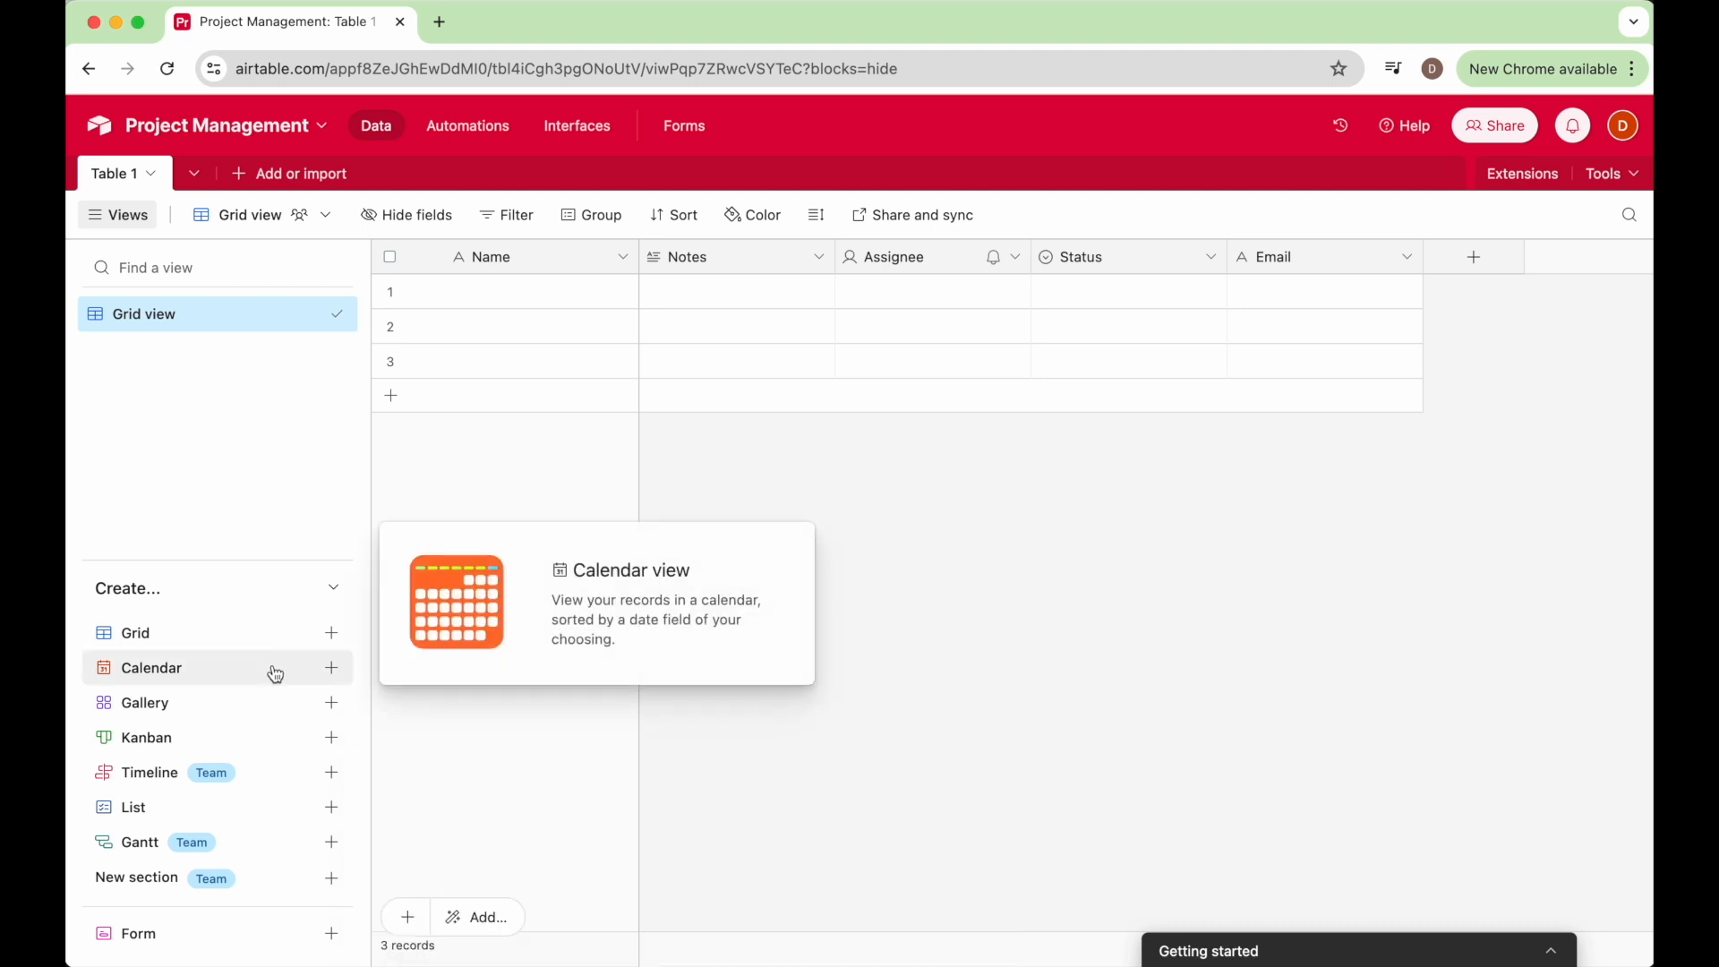
{"action": "left_click", "coordinate": [332, 668]}
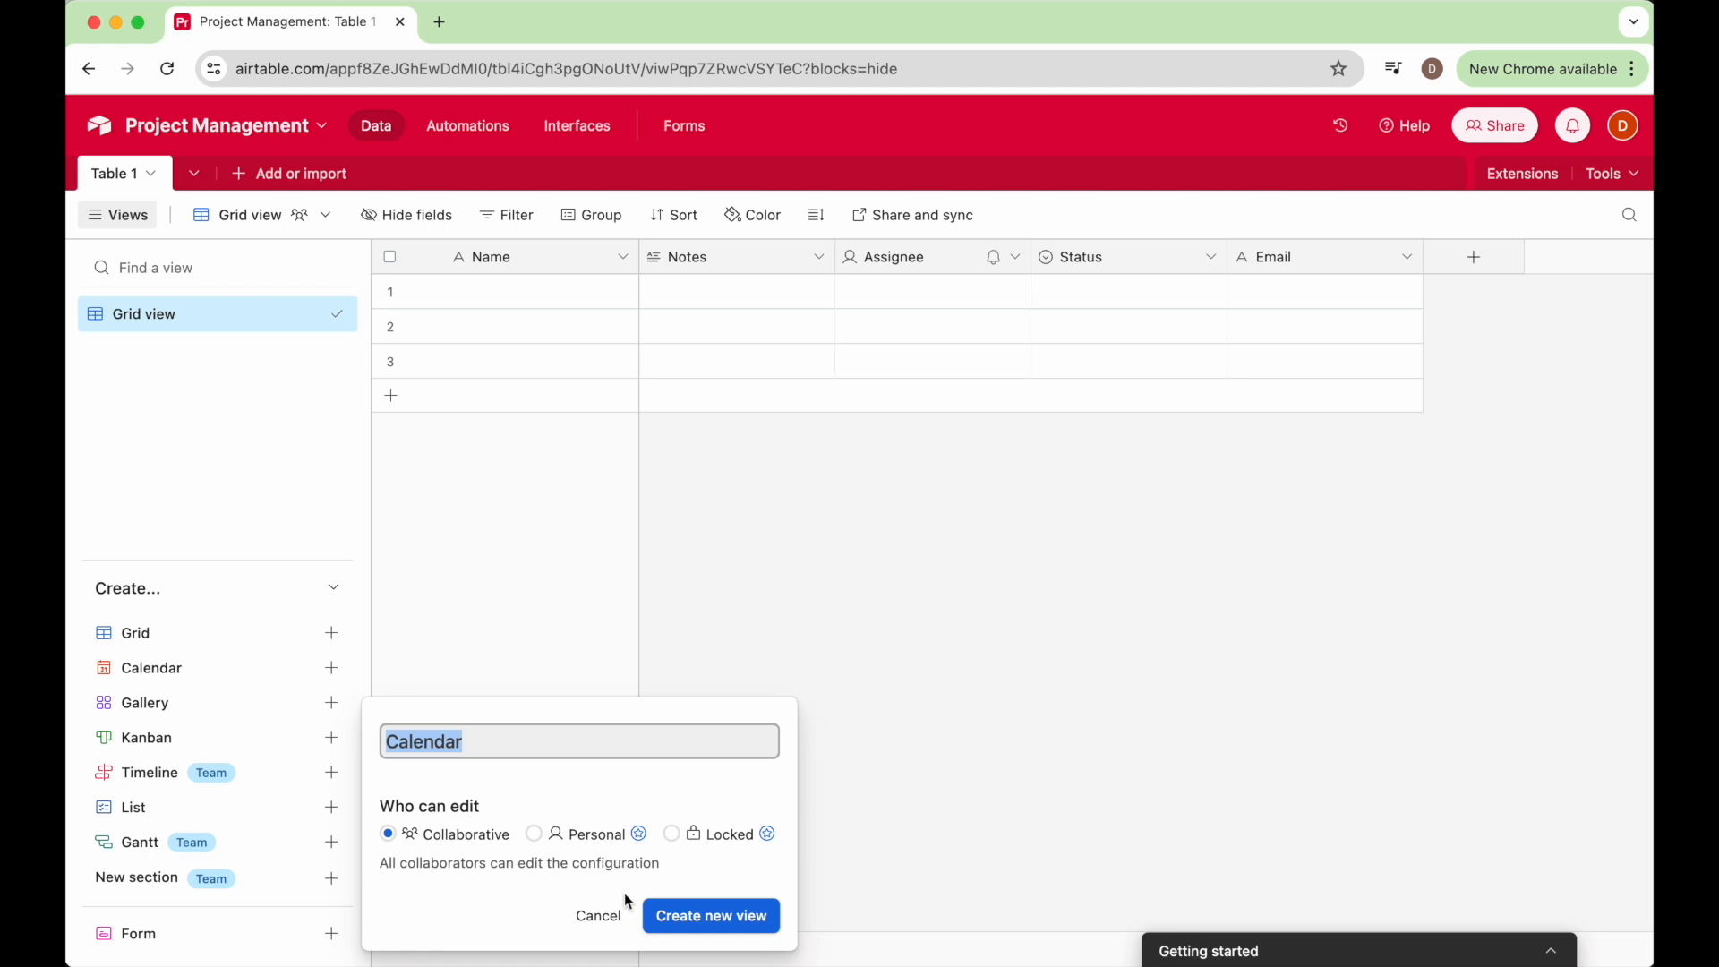
{"action": "left_click", "coordinate": [514, 744]}
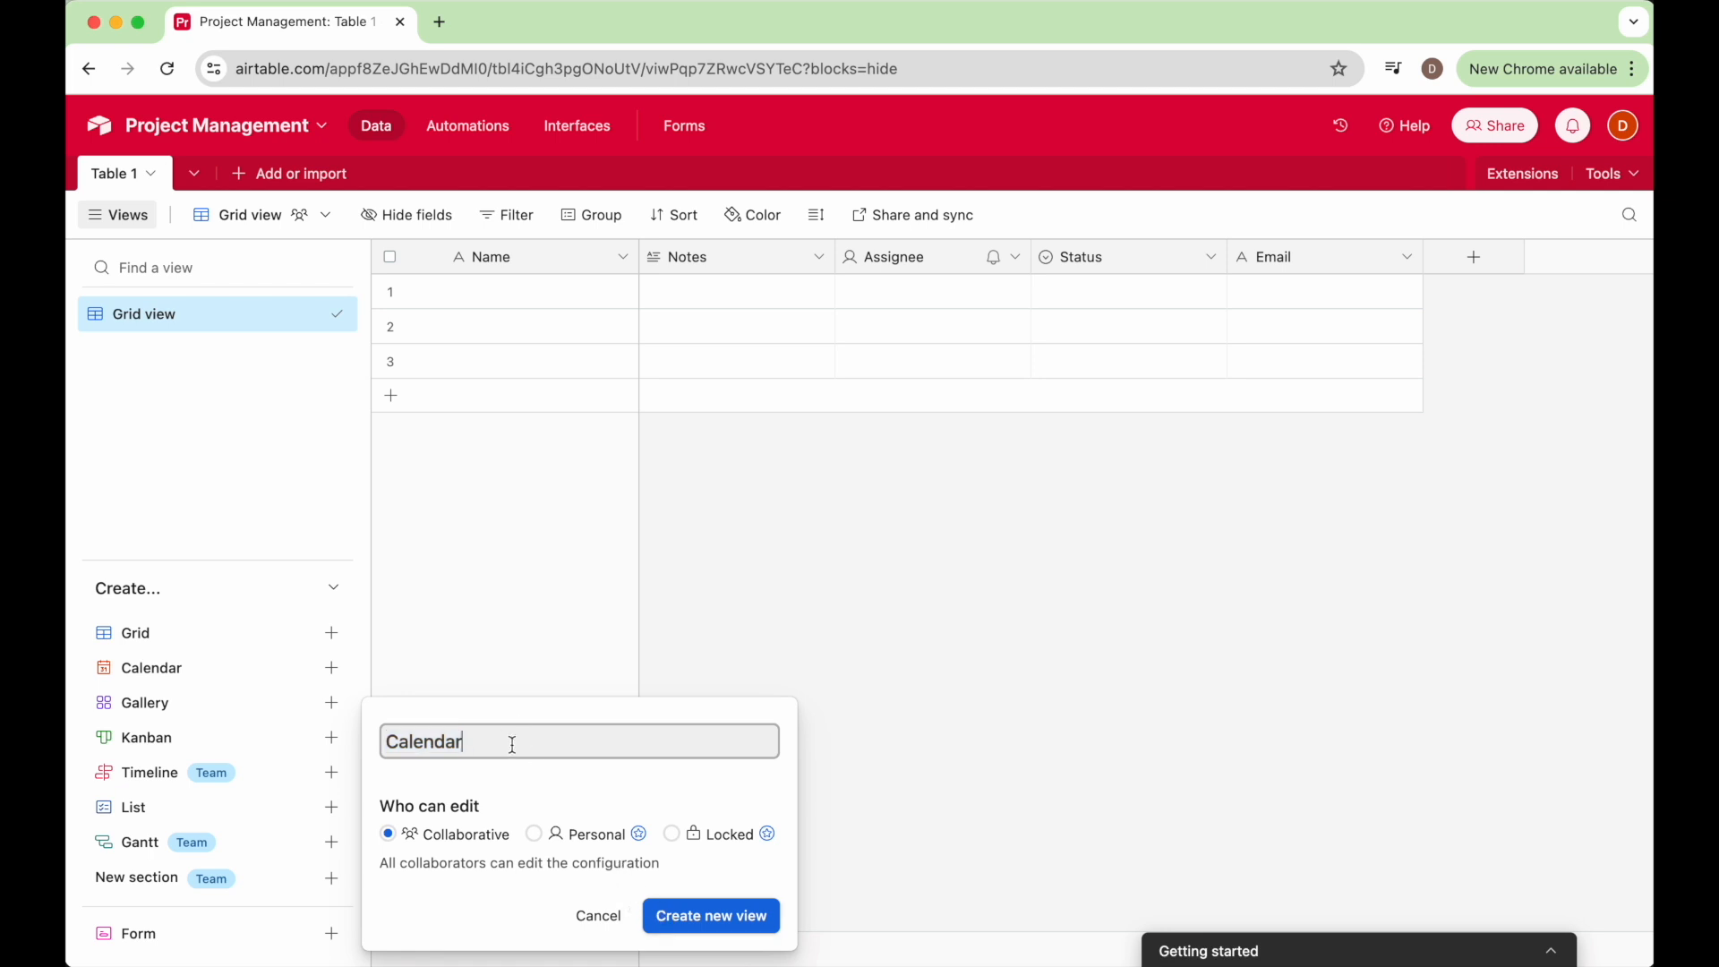
{"action": "left_click", "coordinate": [695, 914]}
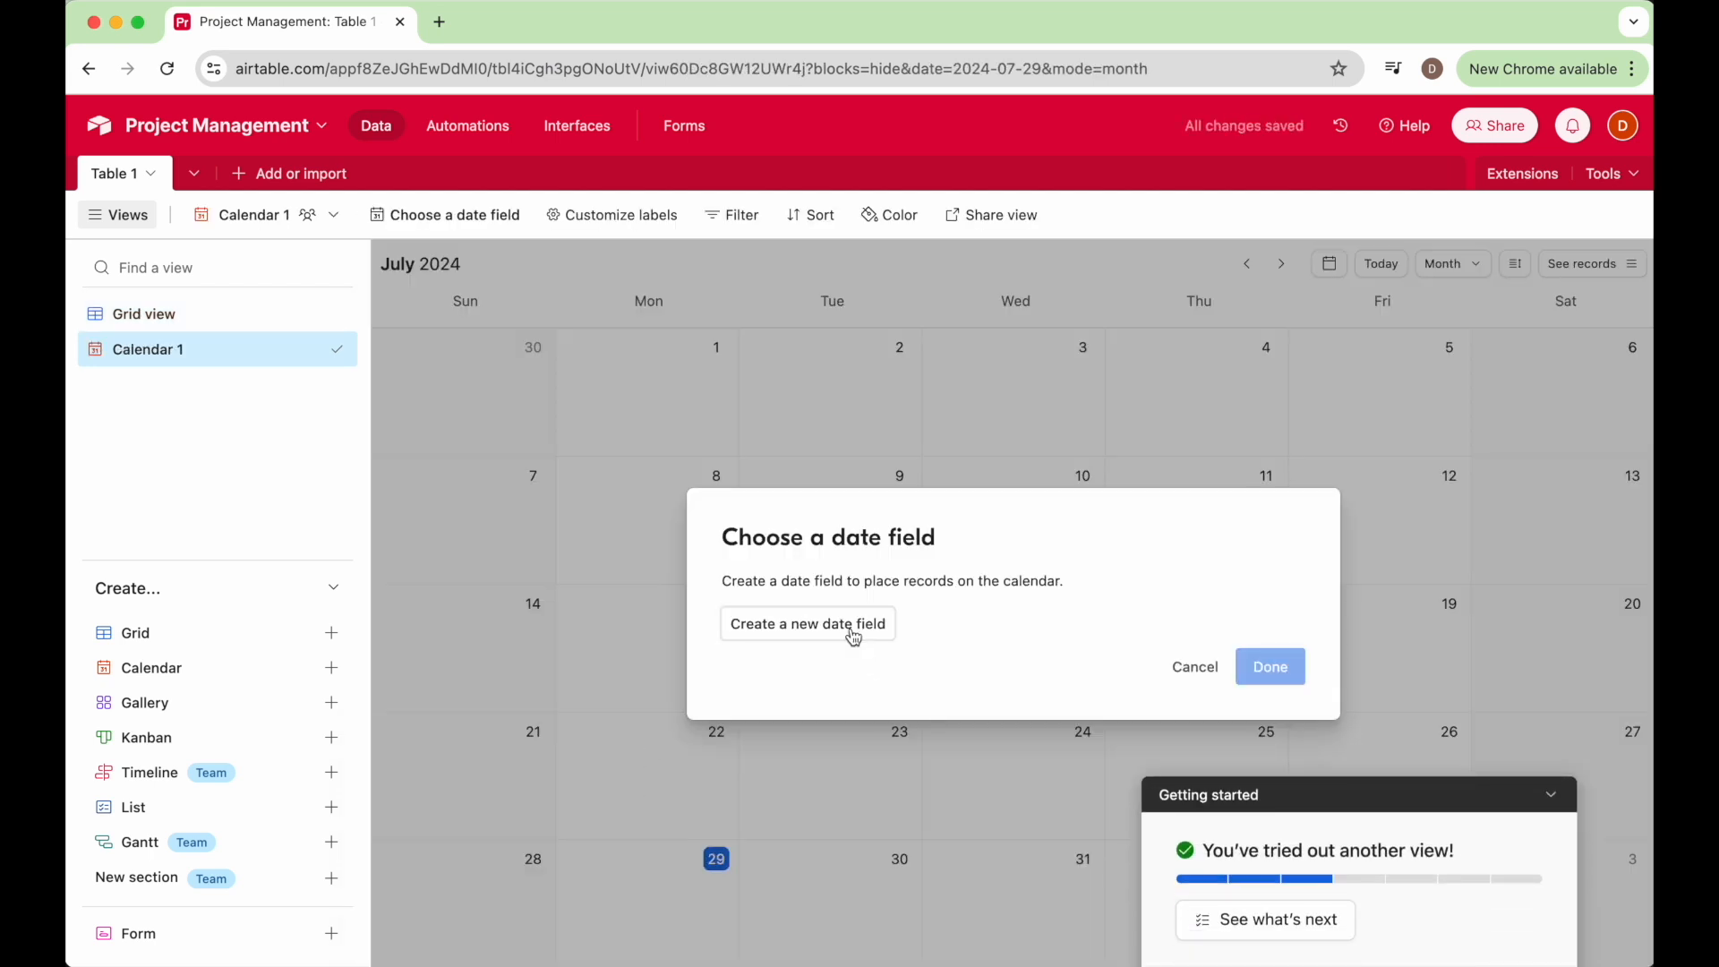
Create a date field named "Event" that includes time in 12 hour format, and use it for the calendar view
{"action": "left_click", "coordinate": [854, 634]}
{"action": "left_click_drag", "start_coordinate": [852, 633], "coordinate": [775, 430]}
{"action": "left_click", "coordinate": [765, 429]}
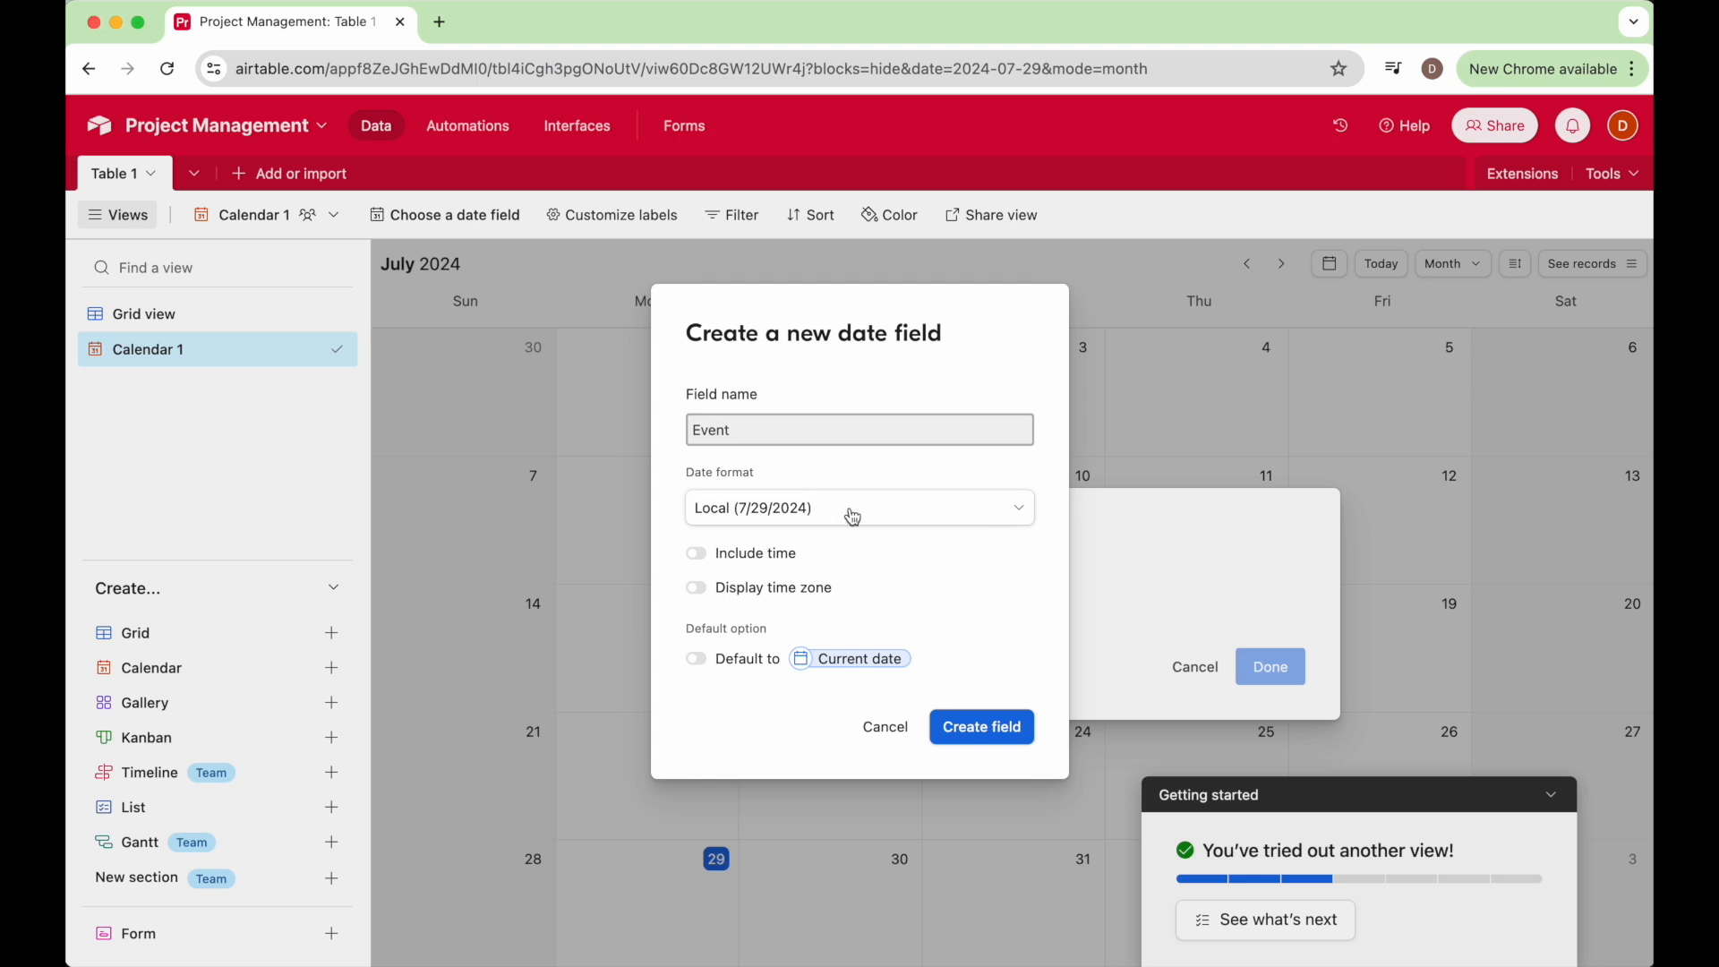
{"action": "left_click", "coordinate": [734, 558]}
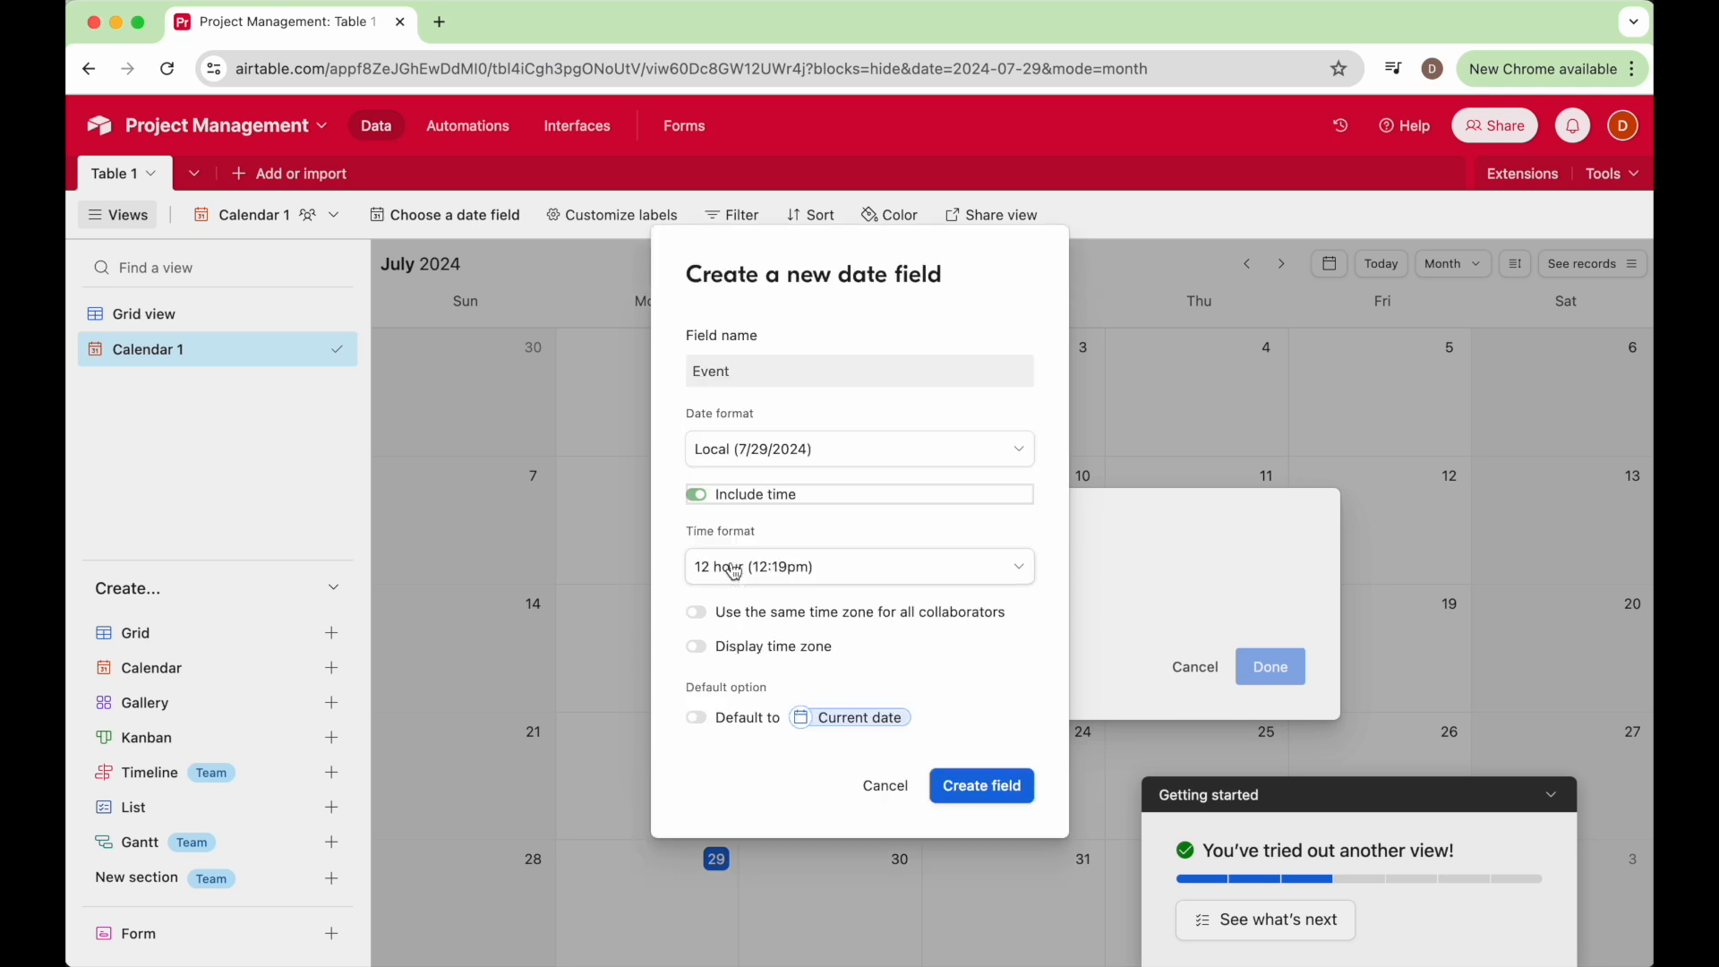
{"action": "left_click", "coordinate": [733, 573]}
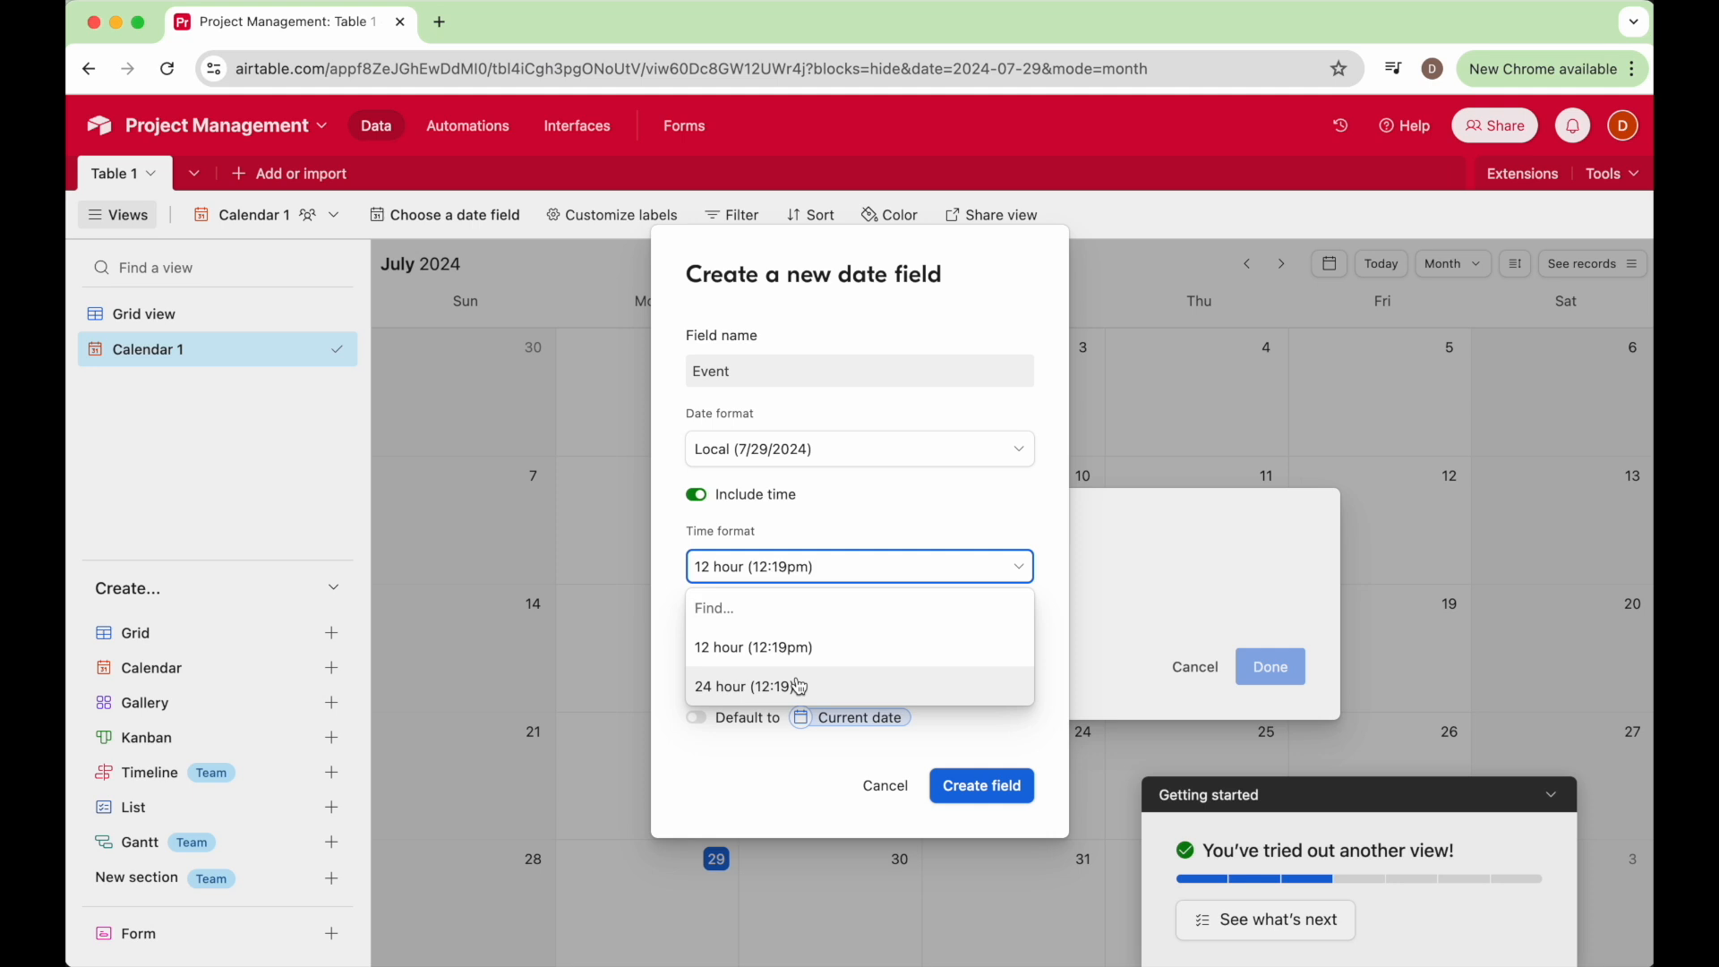
{"action": "left_click", "coordinate": [779, 648]}
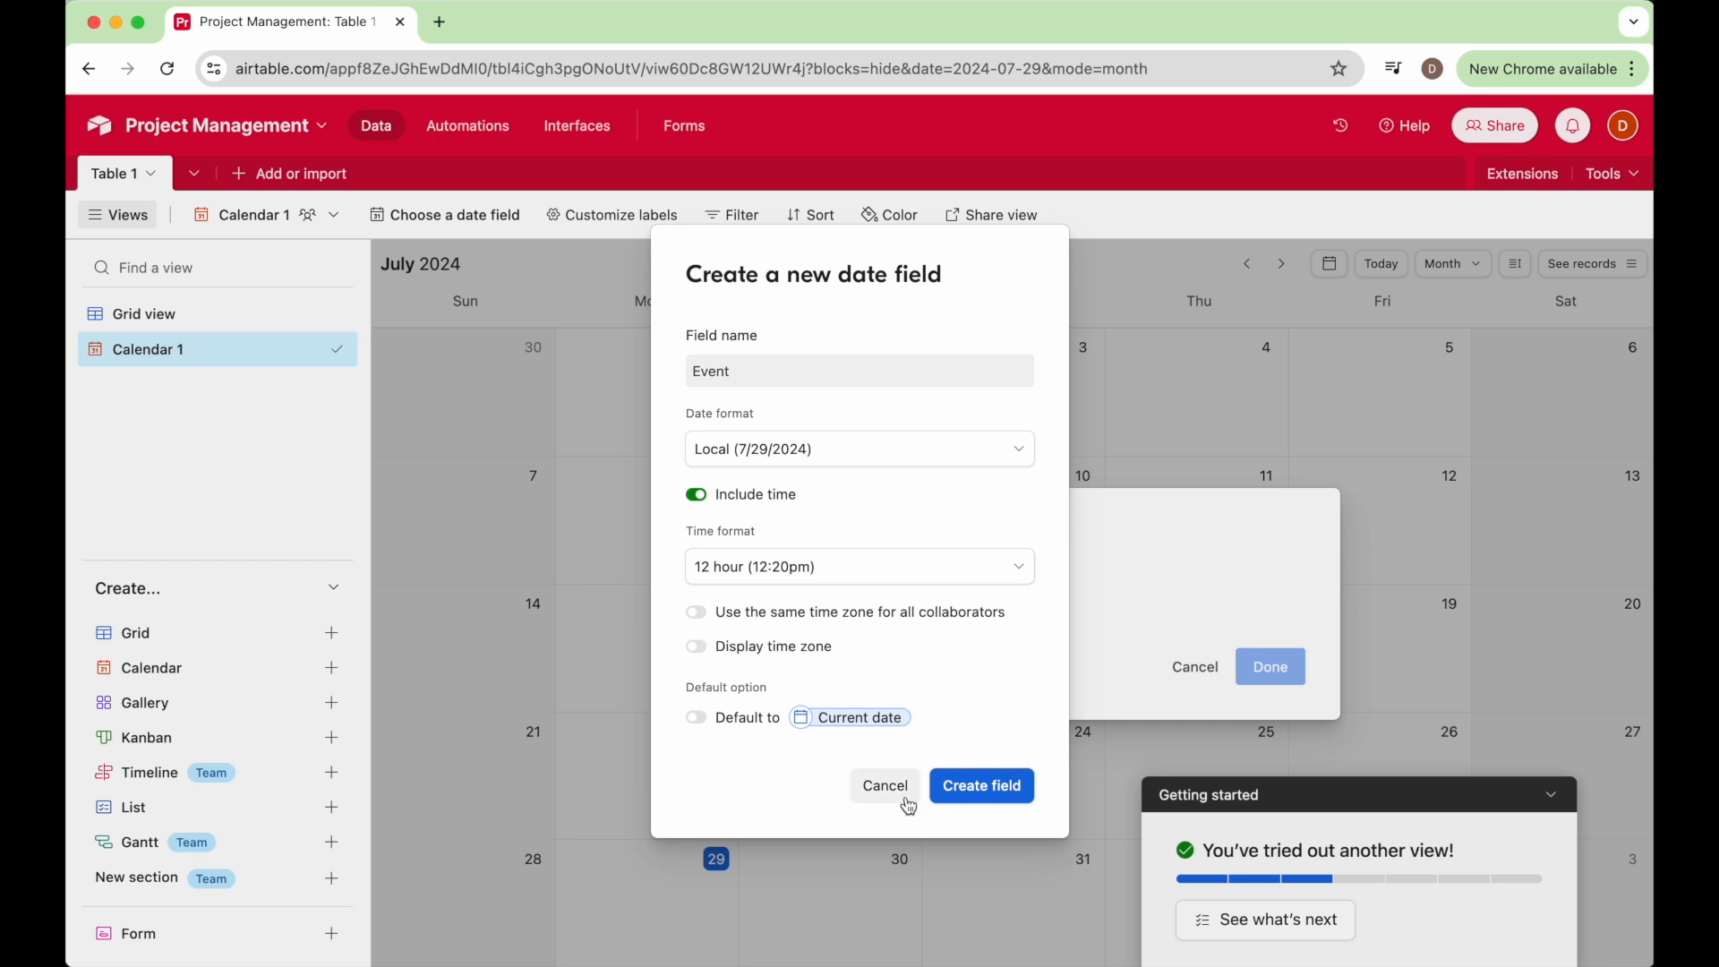
{"action": "left_click", "coordinate": [971, 799]}
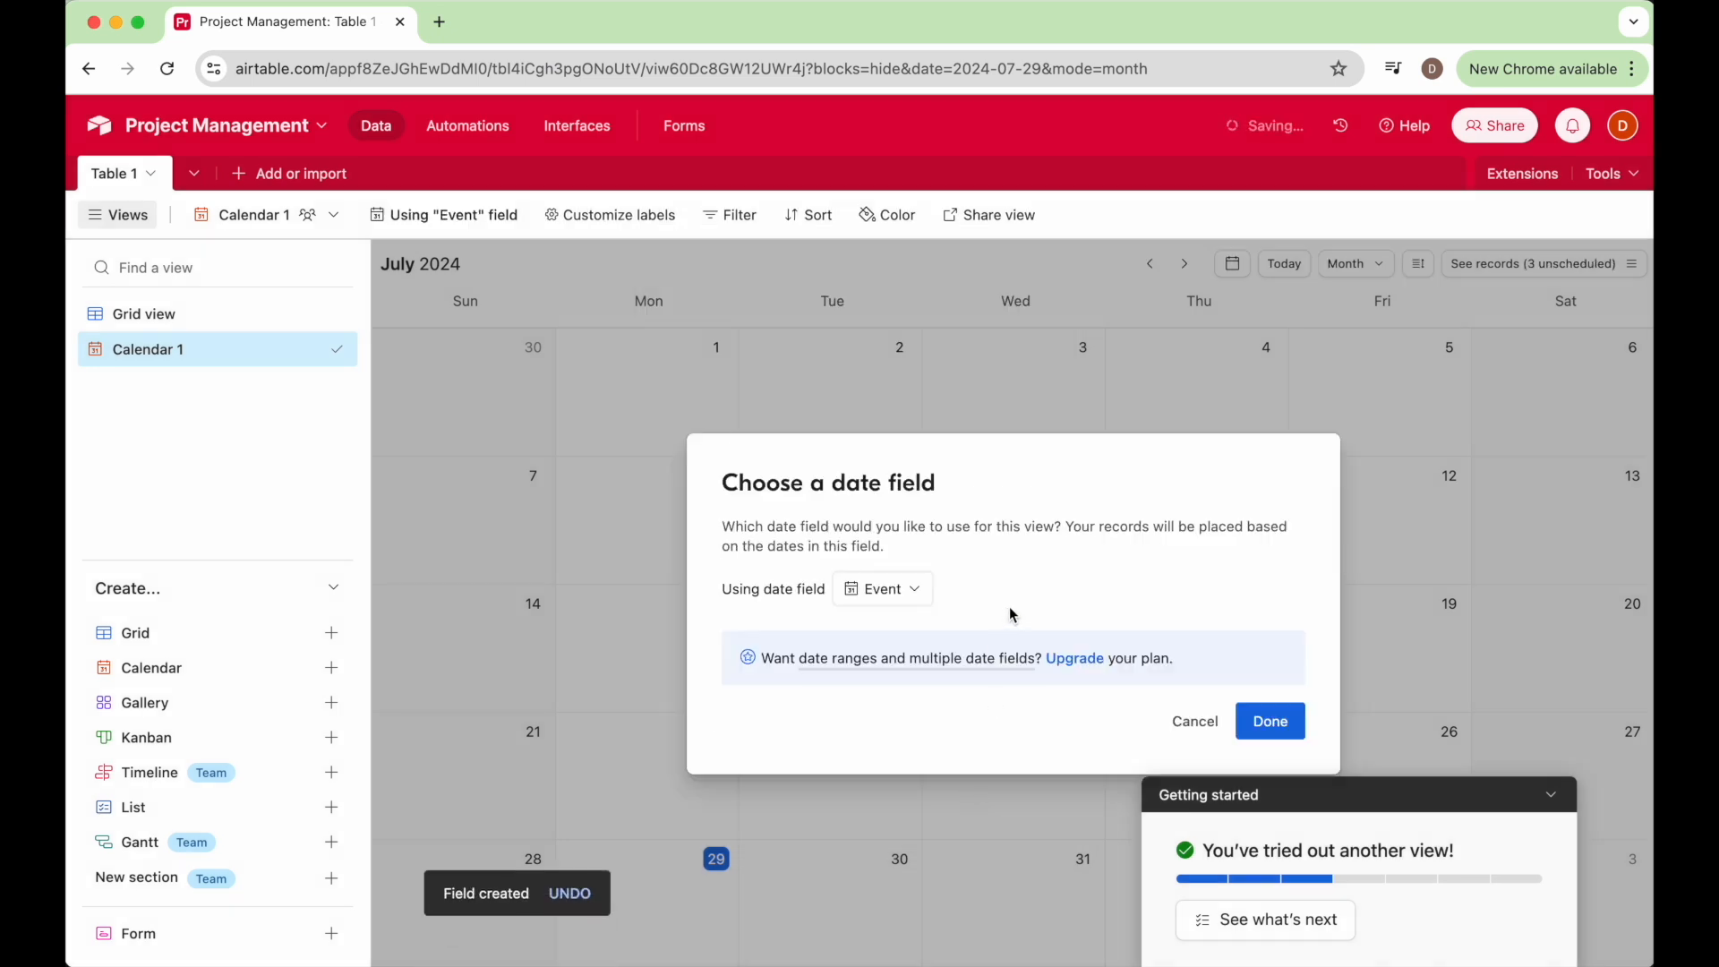
{"action": "left_click", "coordinate": [1274, 737]}
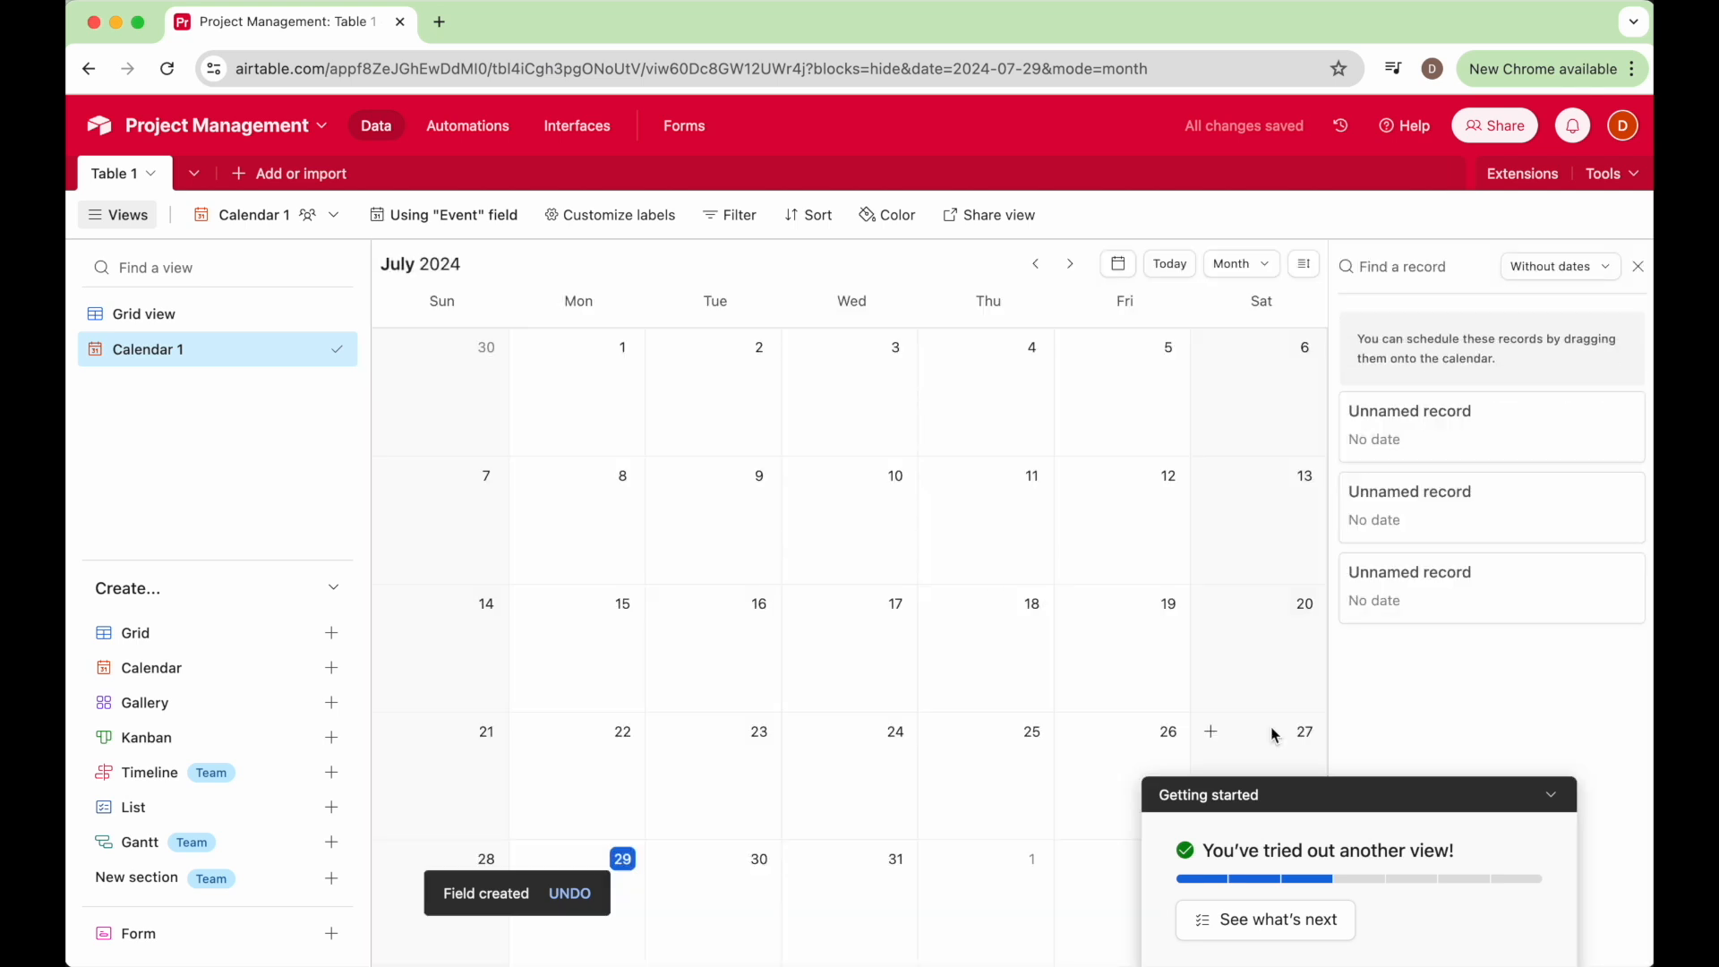
Collapse the Getting started guide and add a calendar record named "Go Pick up Supp" on July 31, 2024
{"action": "left_click", "coordinate": [1557, 798]}
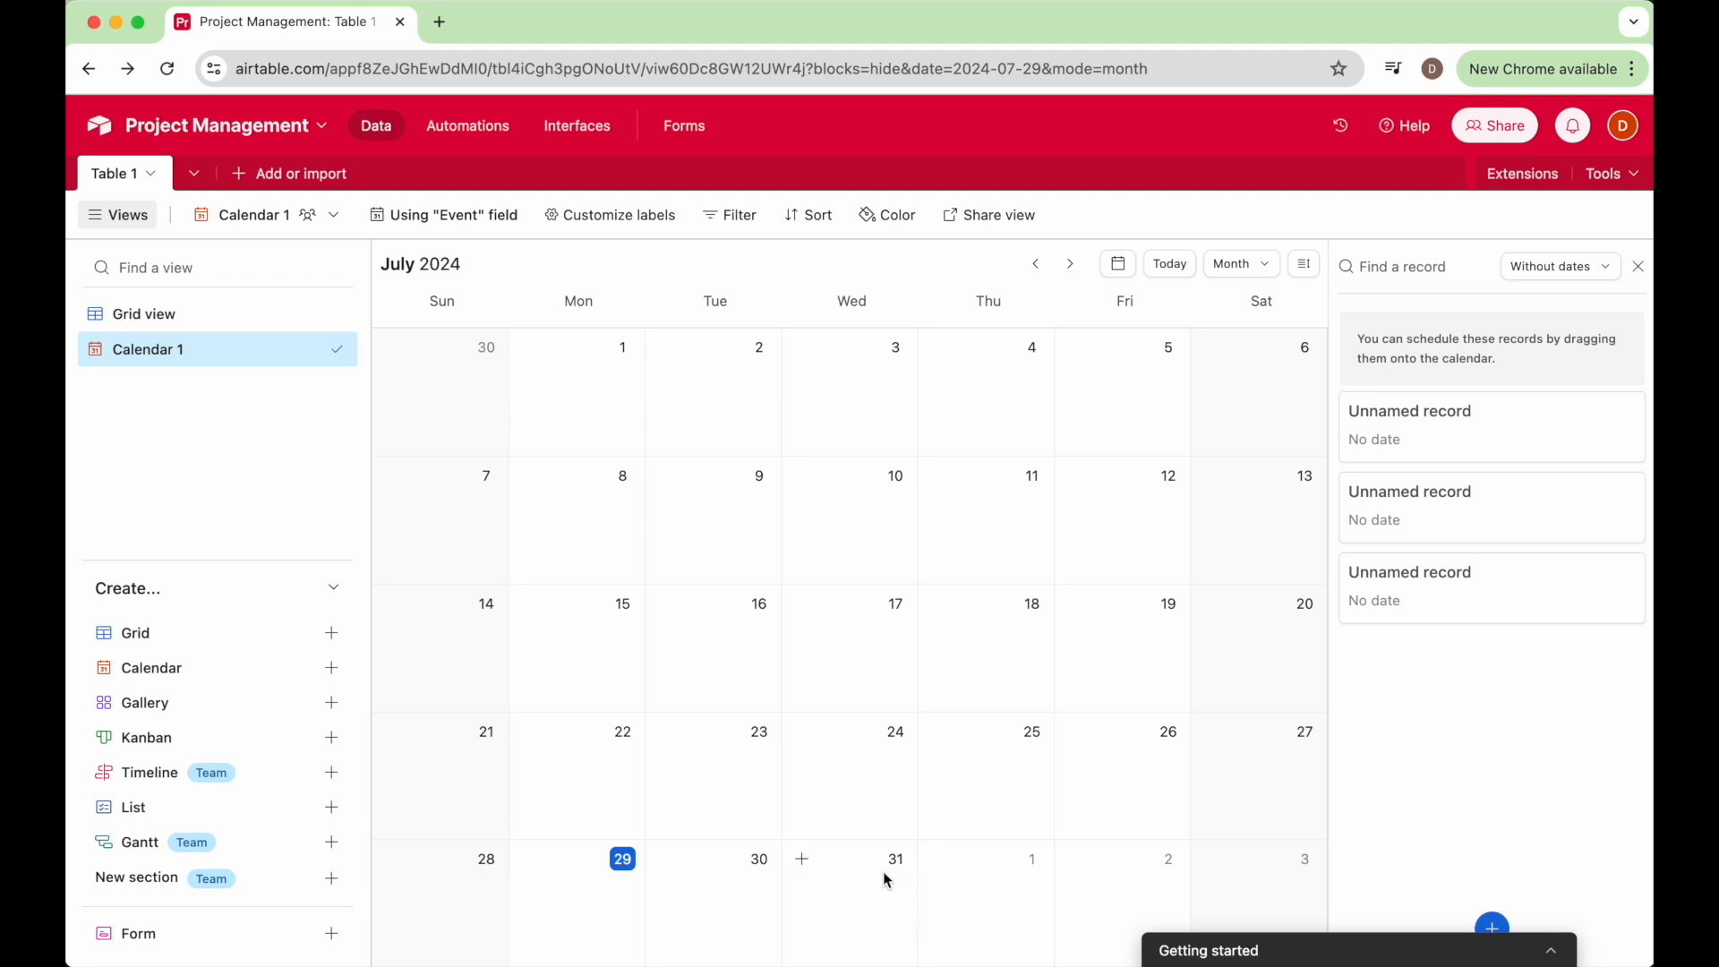
{"action": "left_click", "coordinate": [803, 861]}
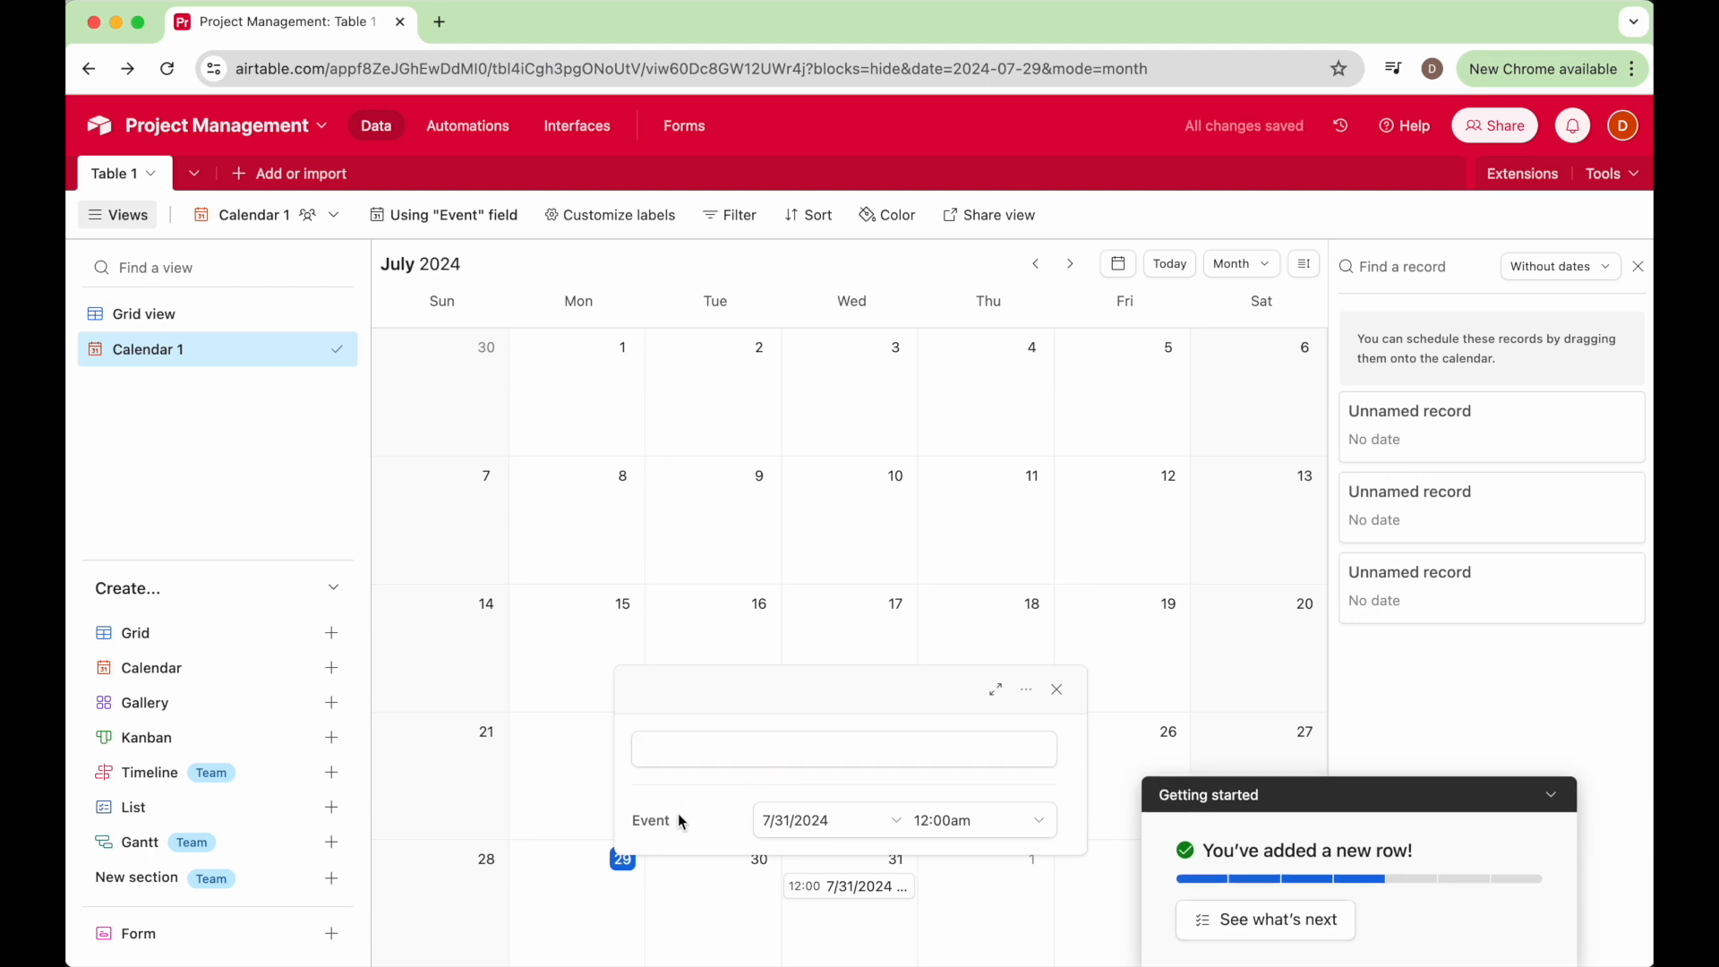
{"action": "left_click", "coordinate": [700, 749]}
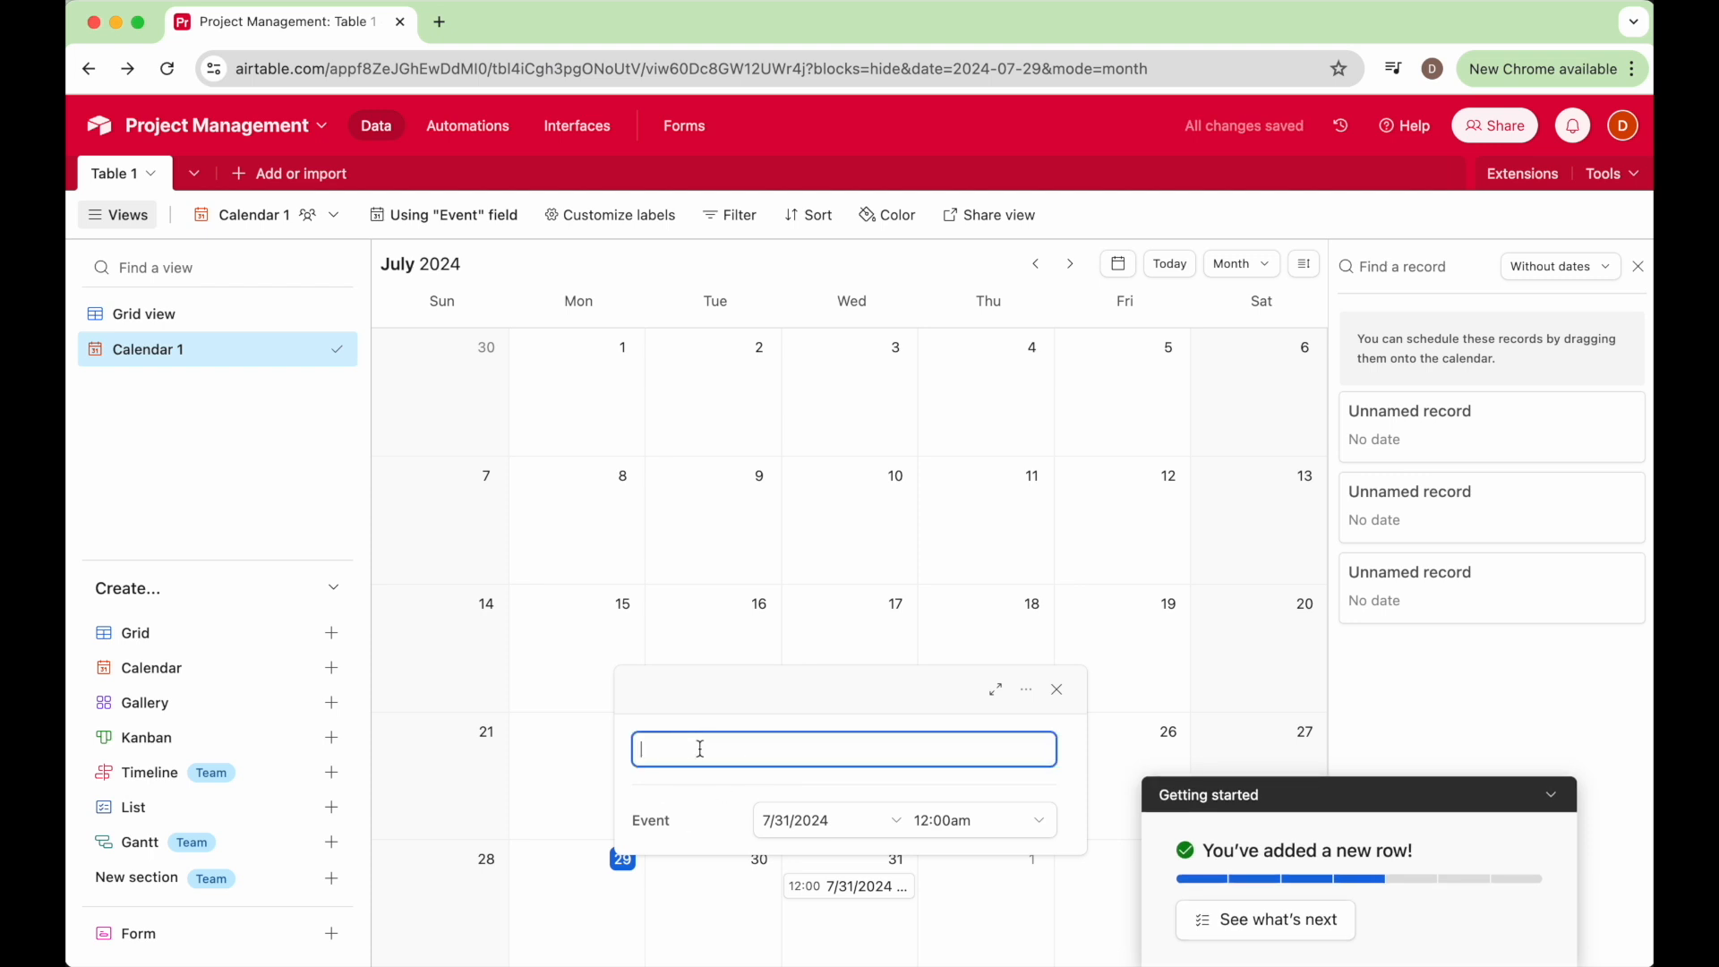
{"action": "type", "text": "Go Pick up Supp"}
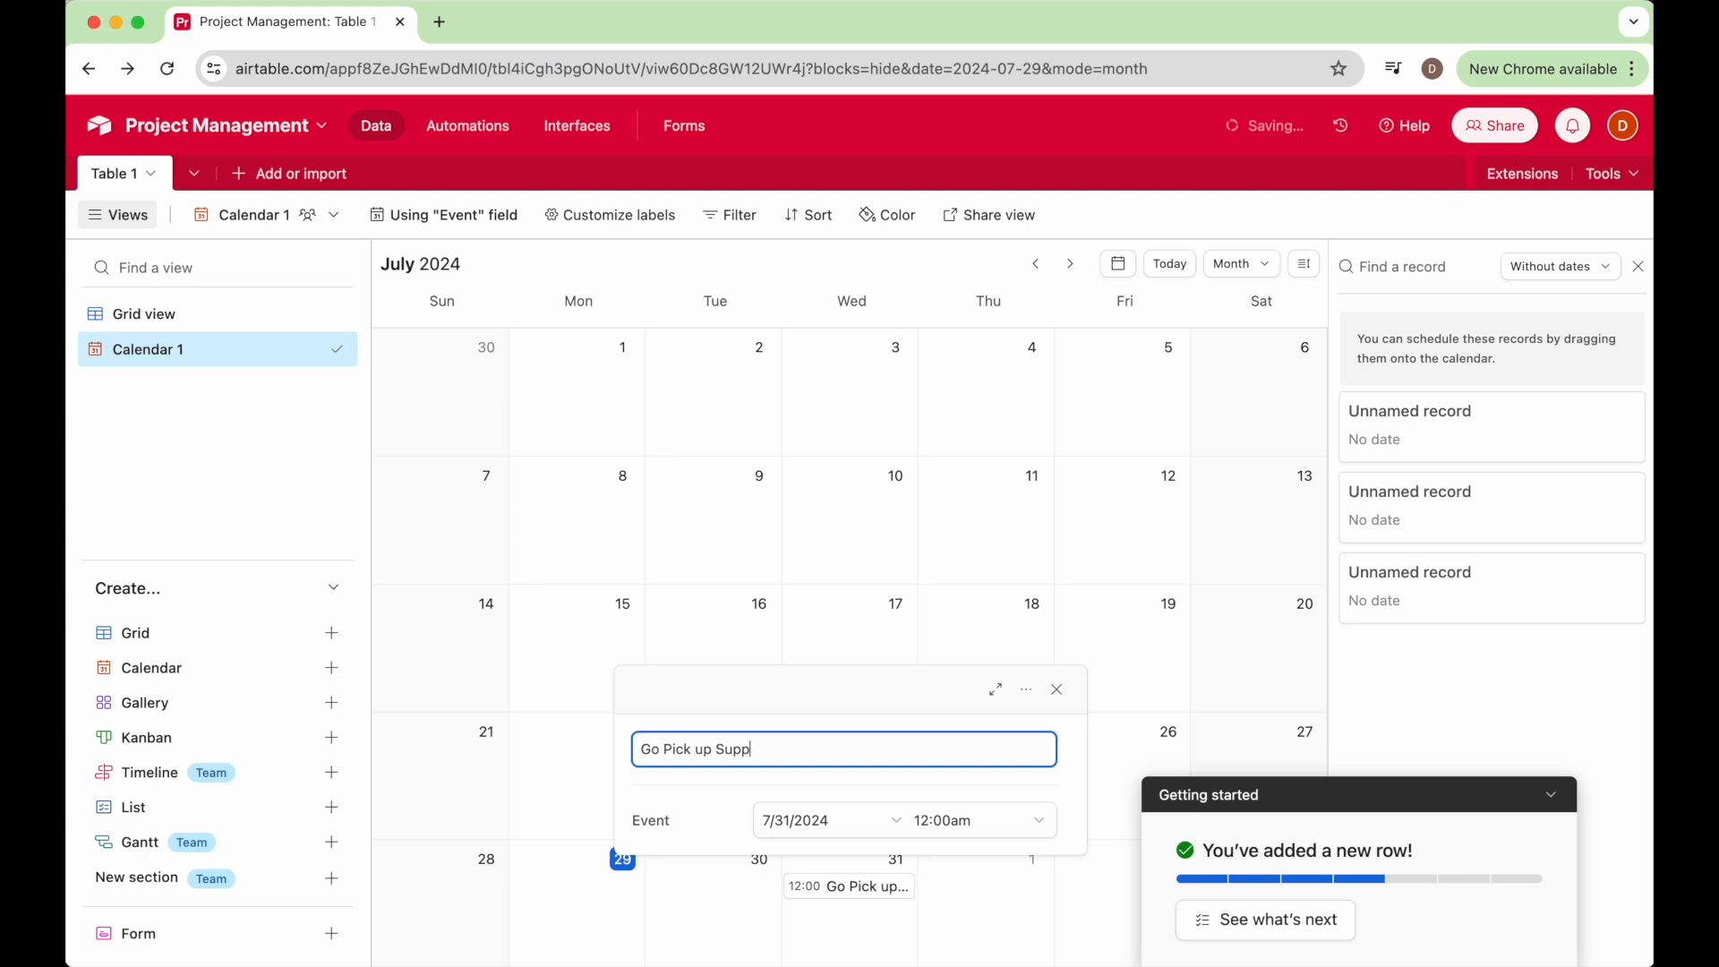
{"action": "key", "text": "Escape"}
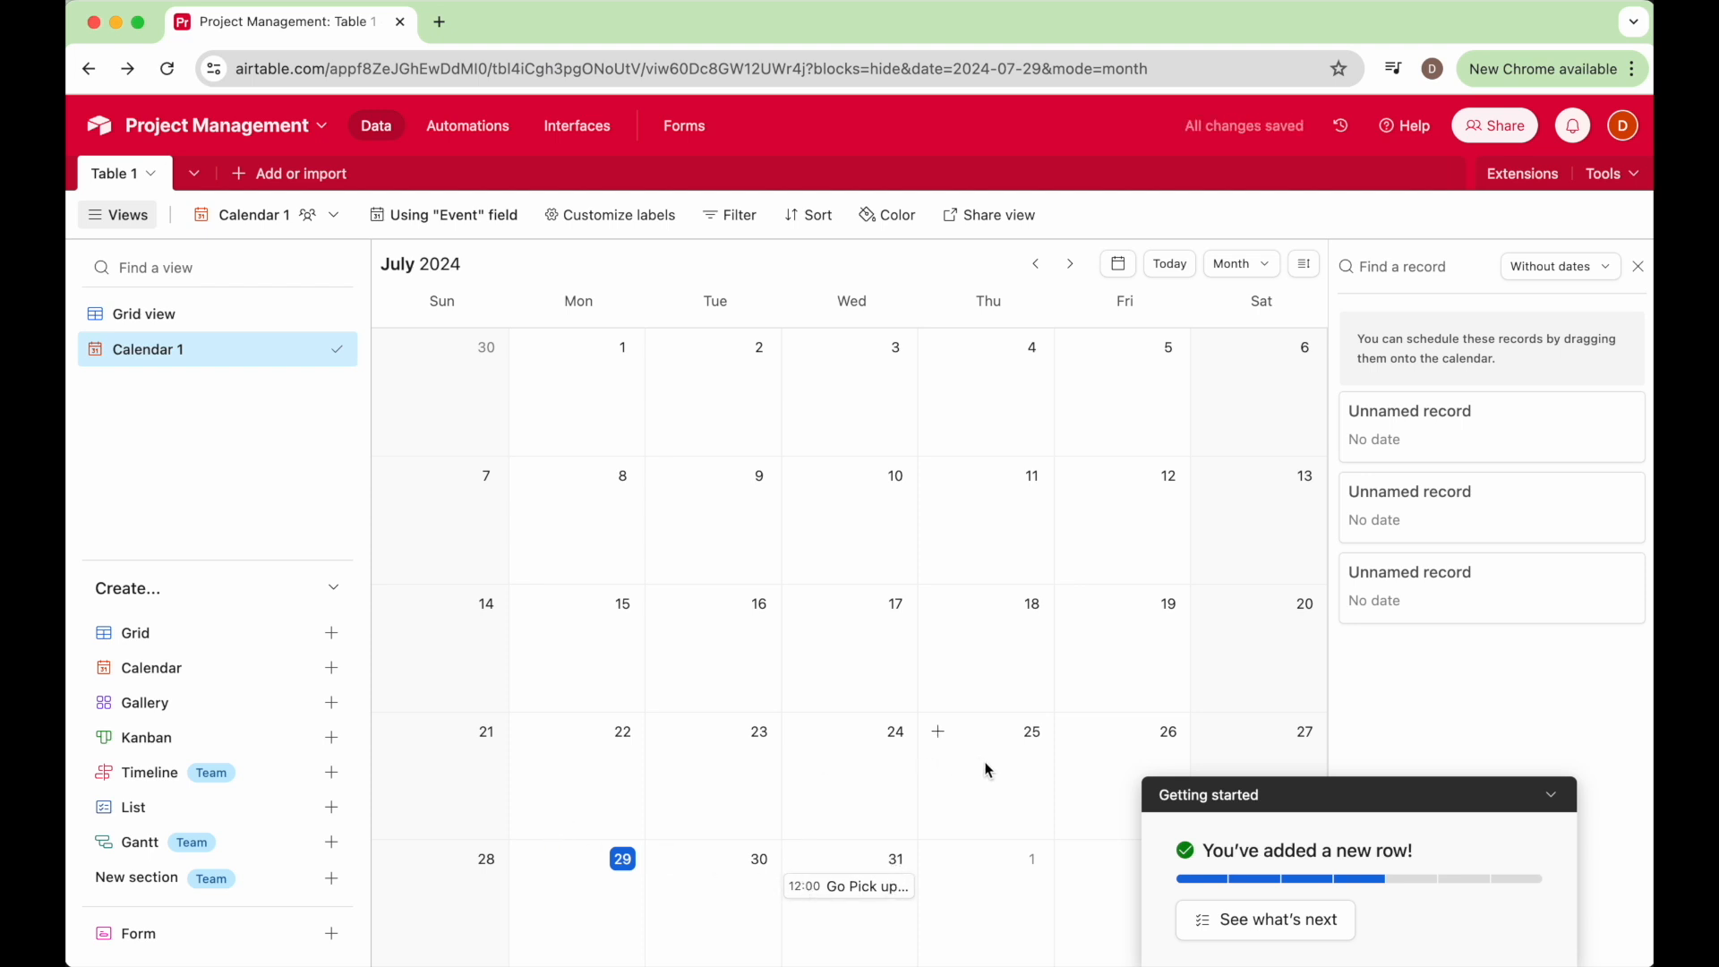
Add a calendar record named "Clear our storage" on July 25, 2024
{"action": "left_click", "coordinate": [939, 731]}
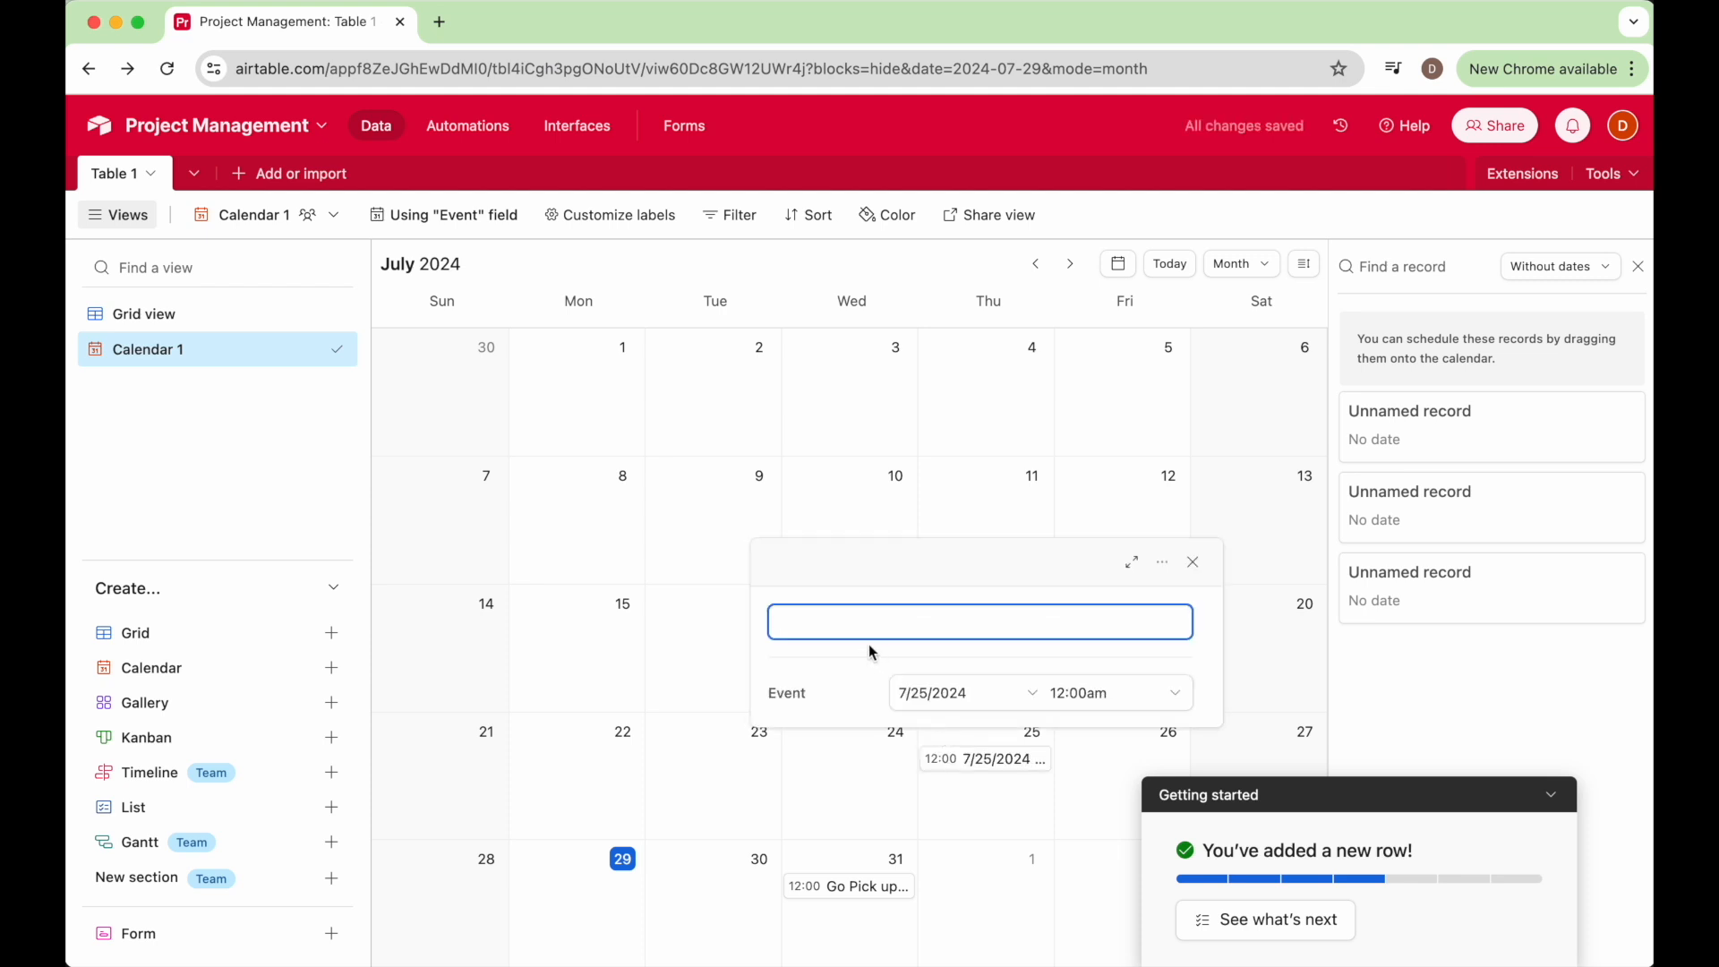
{"action": "type", "text": "Clea"}
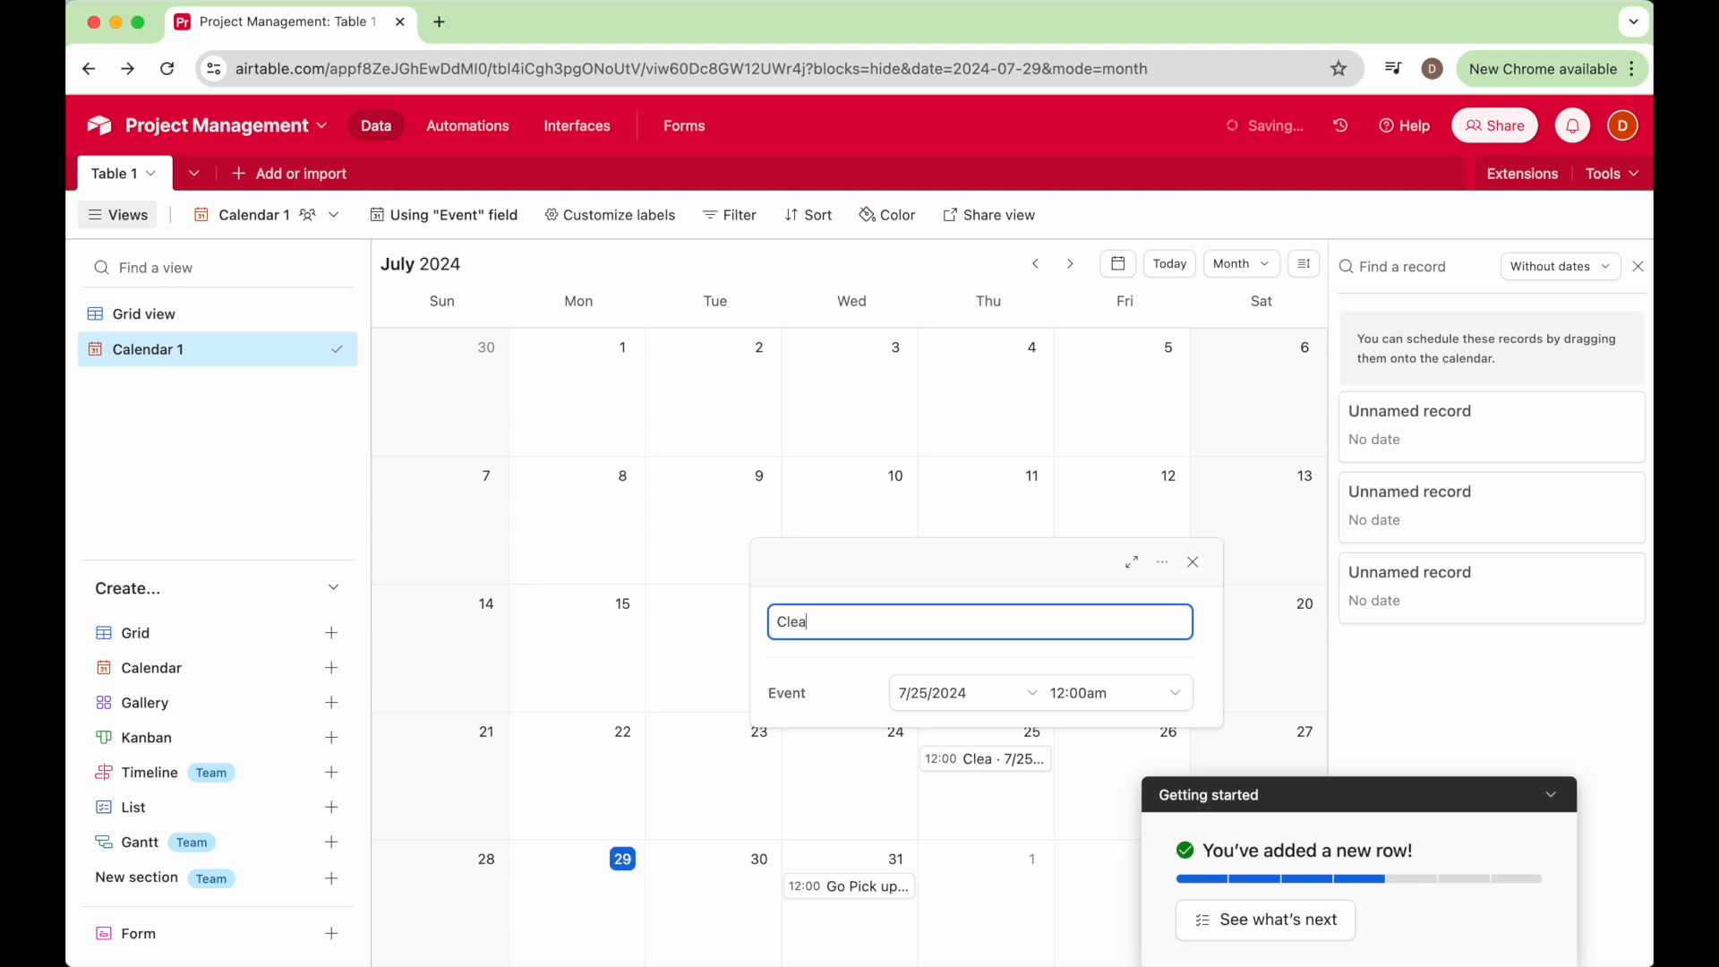
{"action": "type", "text": "r our storage"}
{"action": "key", "text": "Escape"}
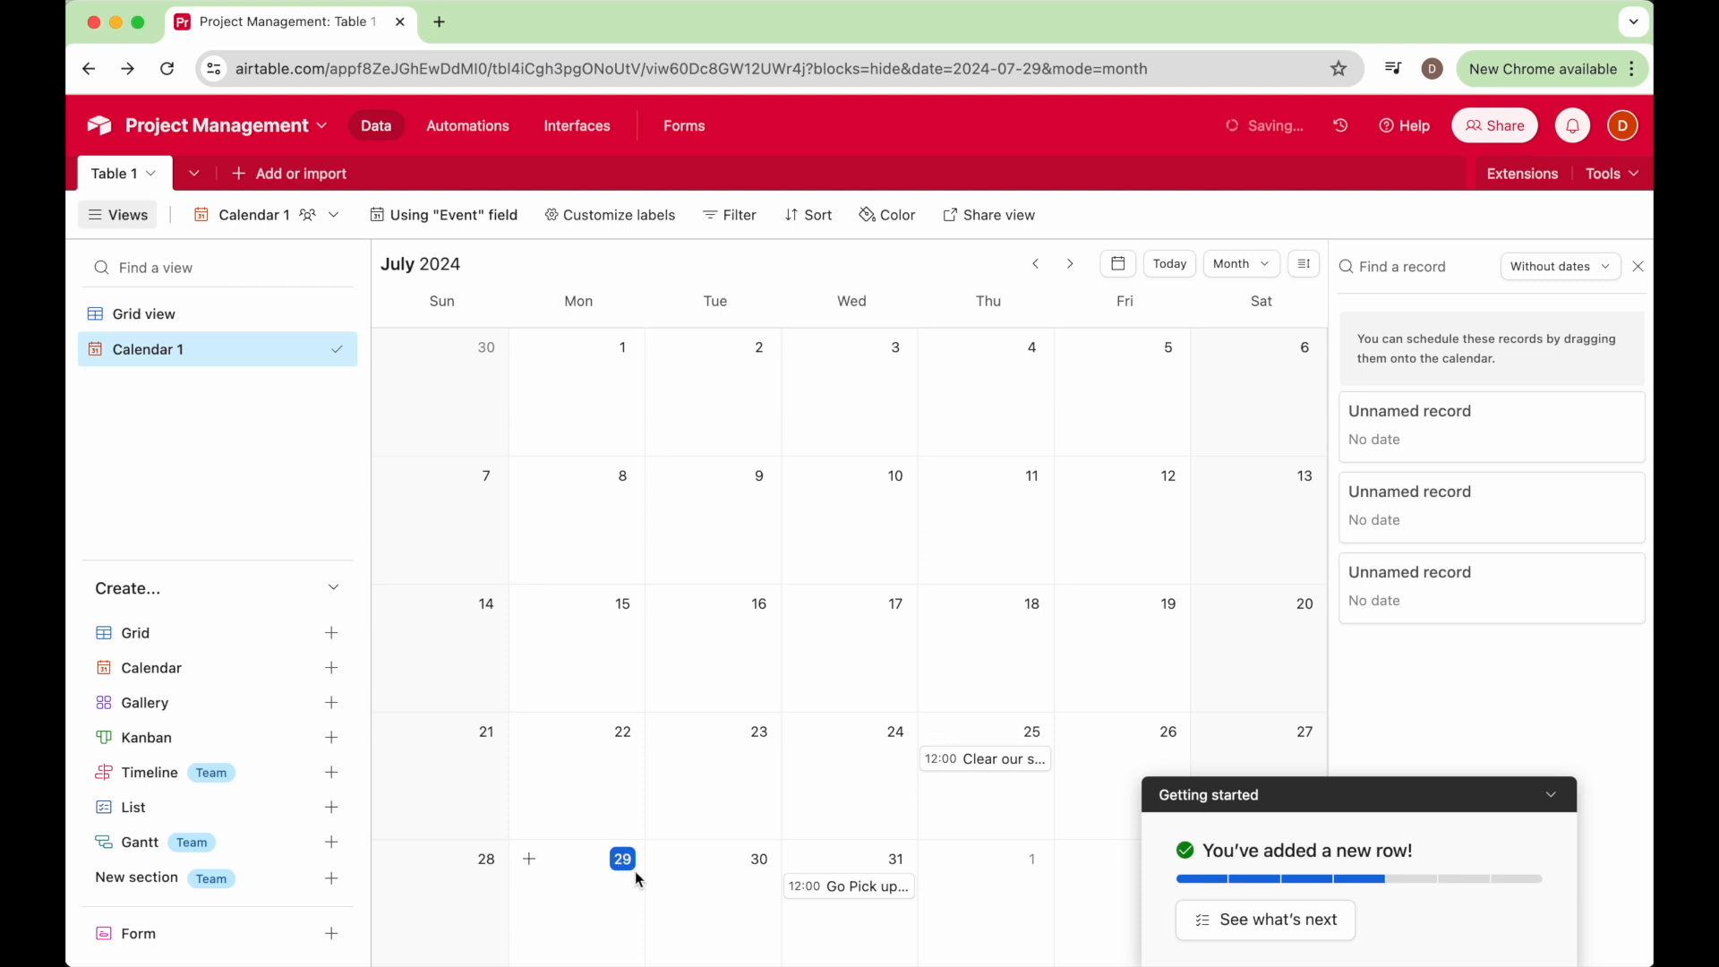
Review the details of the July 25 record, close it, and collapse the Getting started guide
{"action": "left_click", "coordinate": [986, 764]}
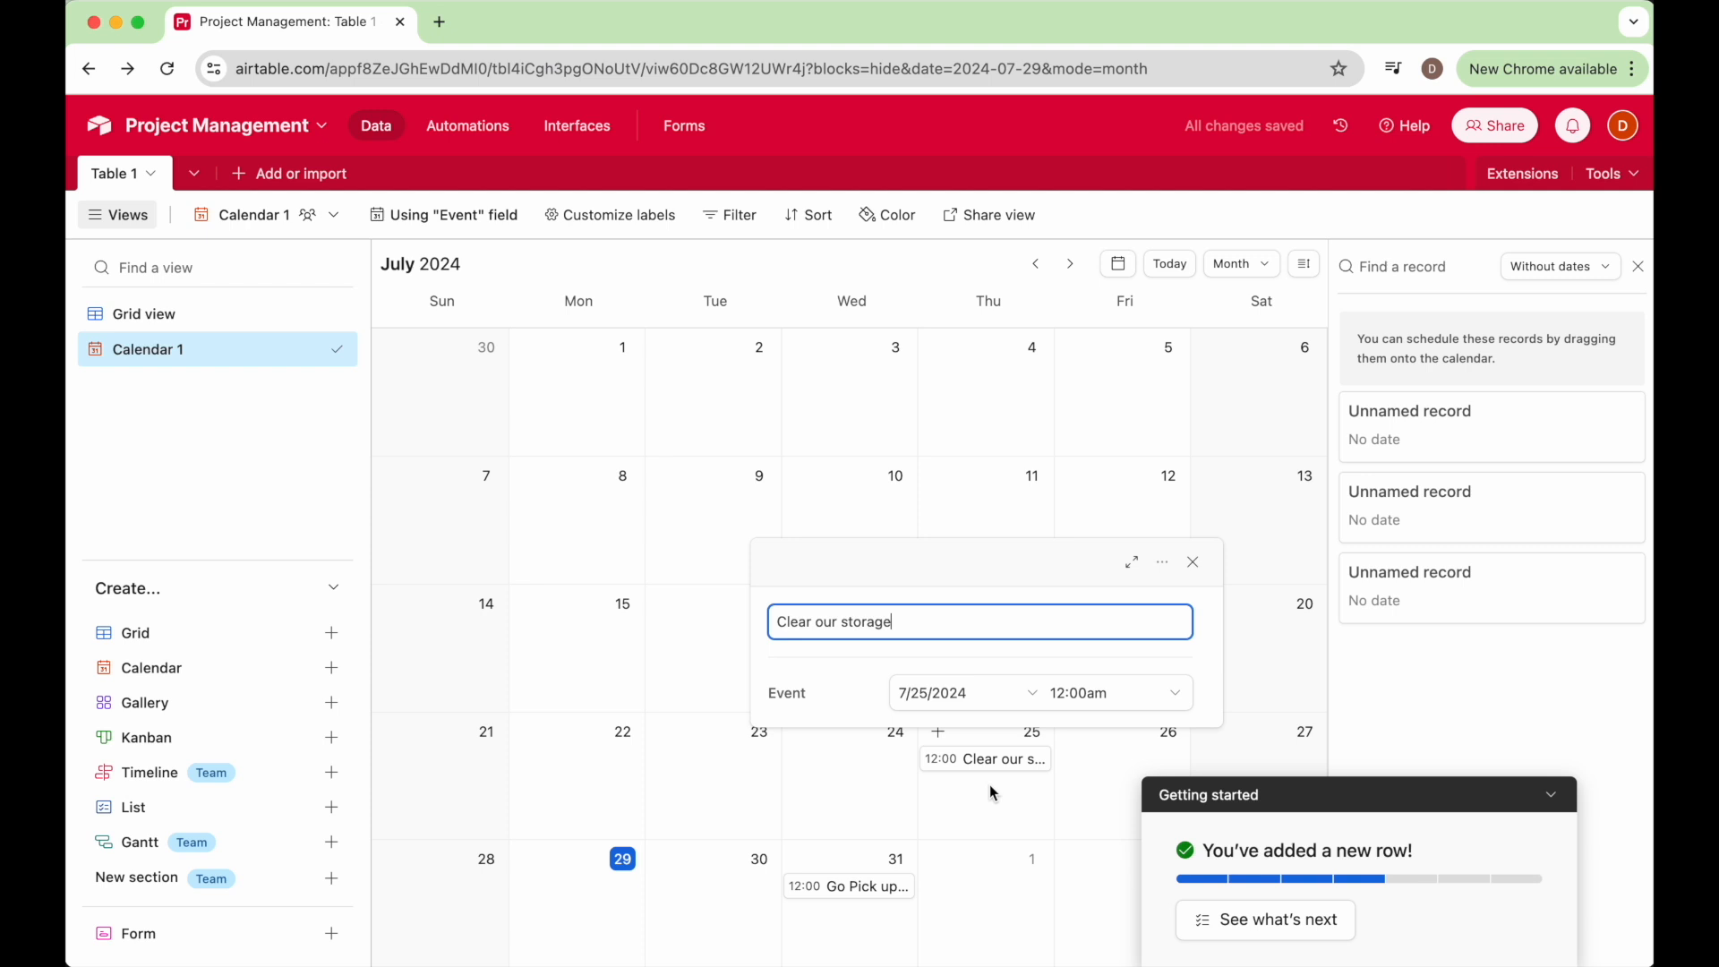
{"action": "left_click", "coordinate": [991, 782]}
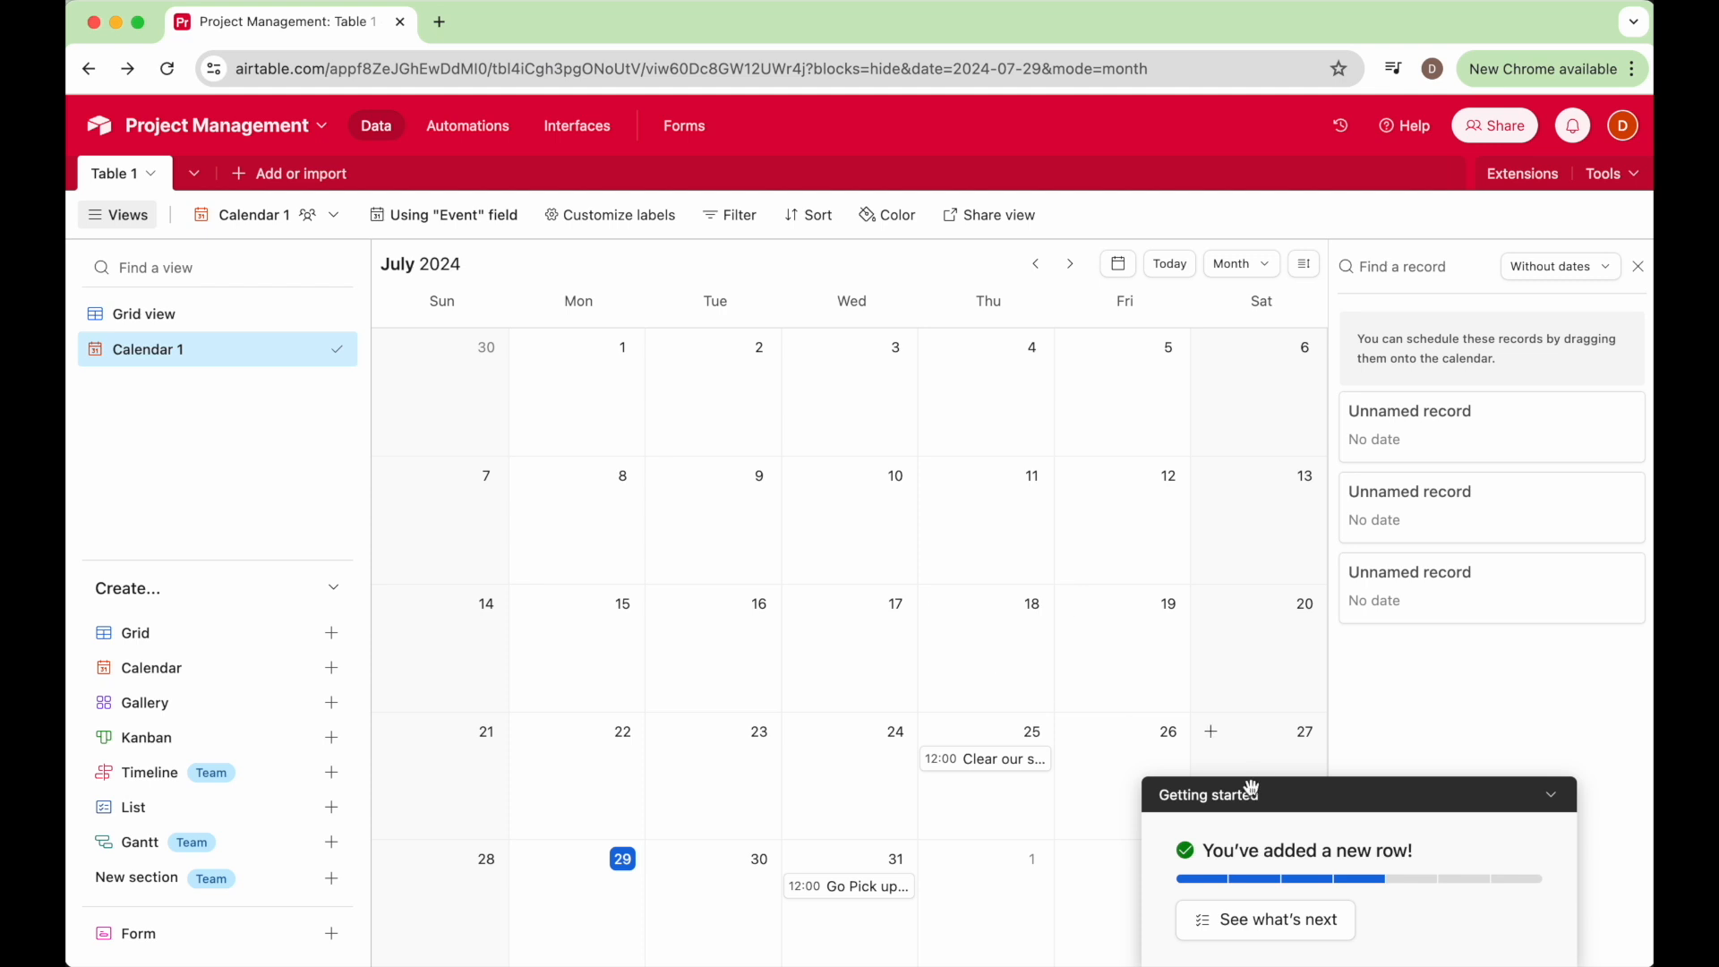
{"action": "left_click", "coordinate": [1556, 796]}
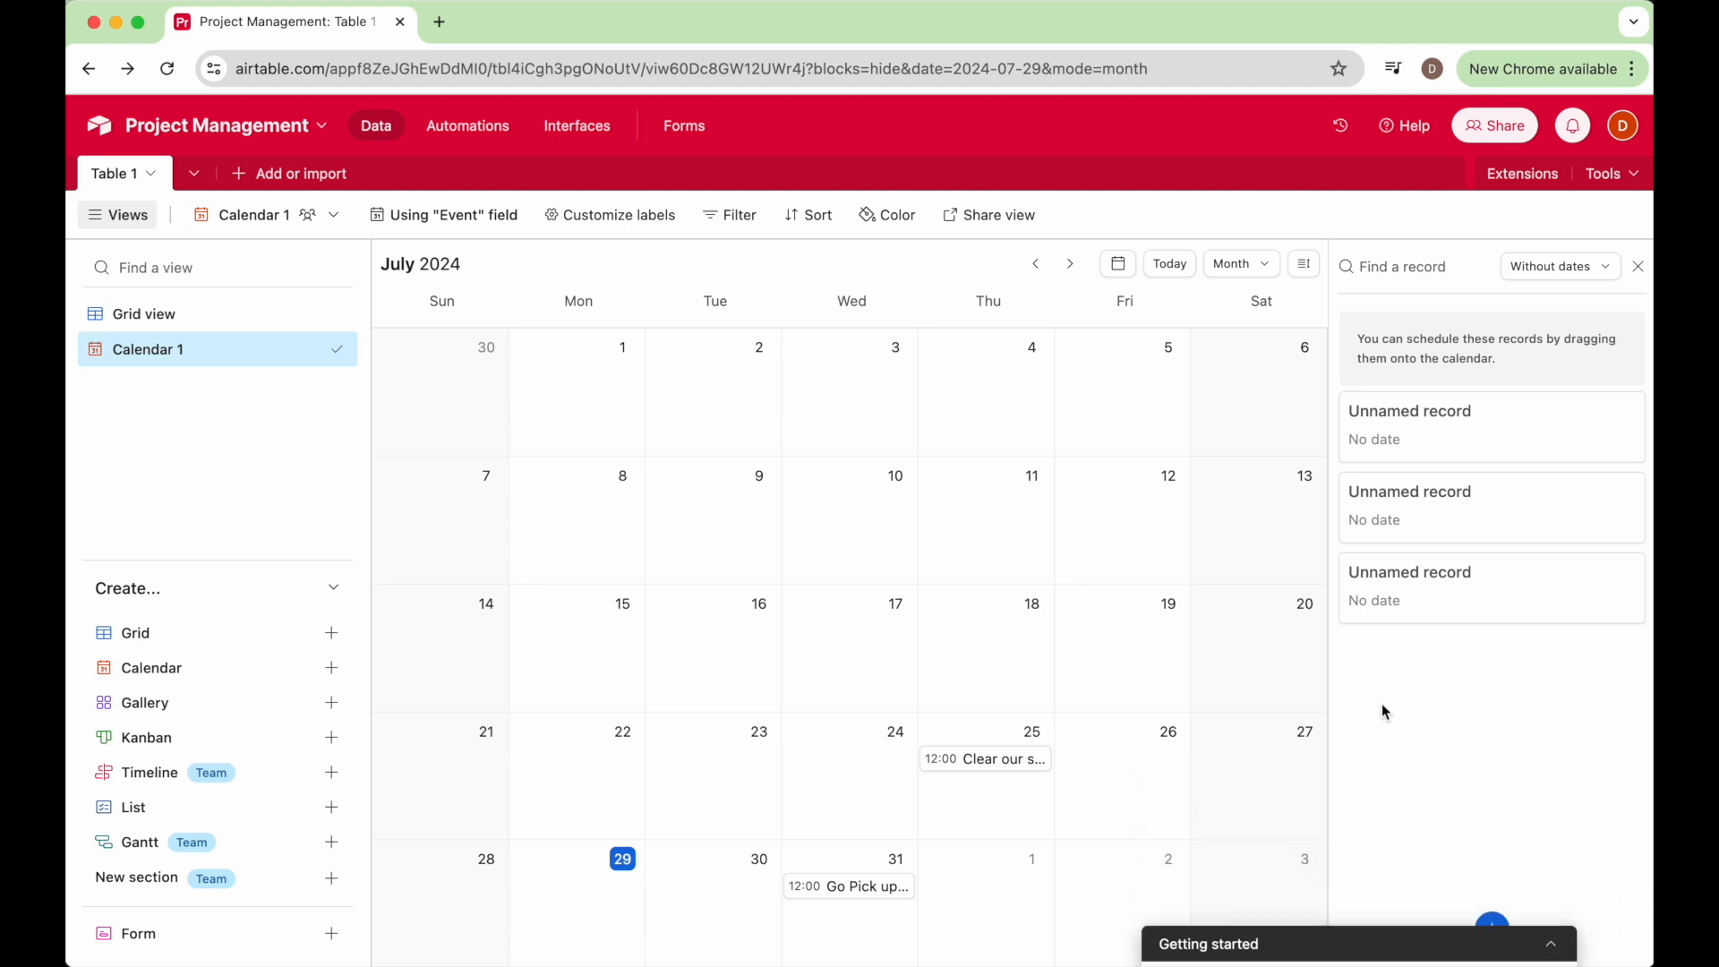